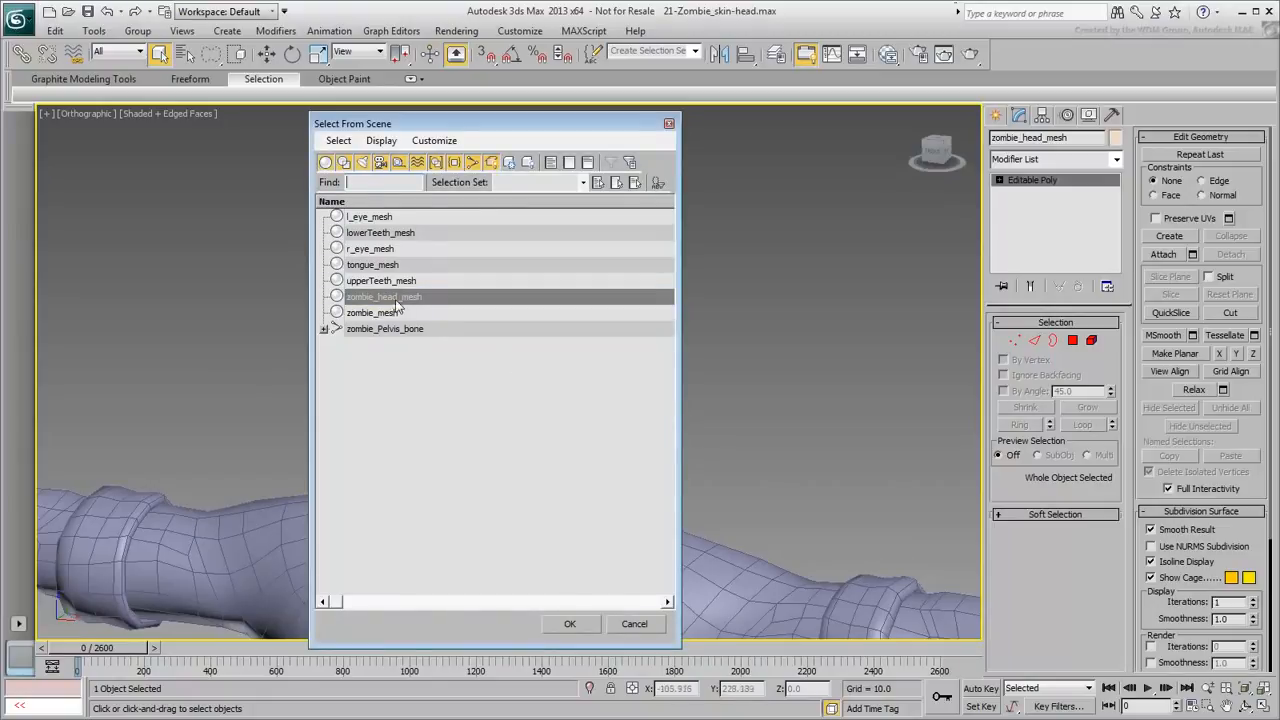
Step: Select zombie_head_mesh from the scene list together with the tongue, upper and lower teeth, and both eye meshes
{"action": "left_click", "coordinate": [388, 265], "text": "ctrl"}
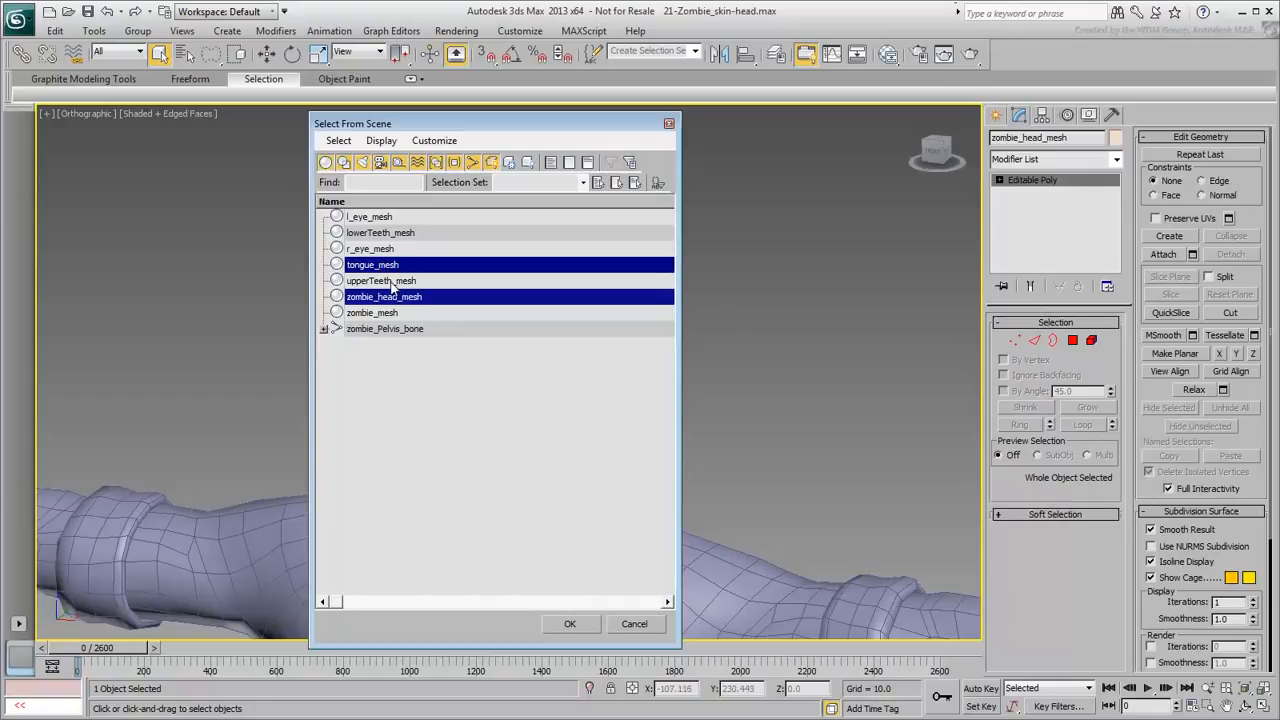
{"action": "left_click", "coordinate": [392, 284], "text": "ctrl"}
{"action": "left_click", "coordinate": [405, 233], "text": "ctrl"}
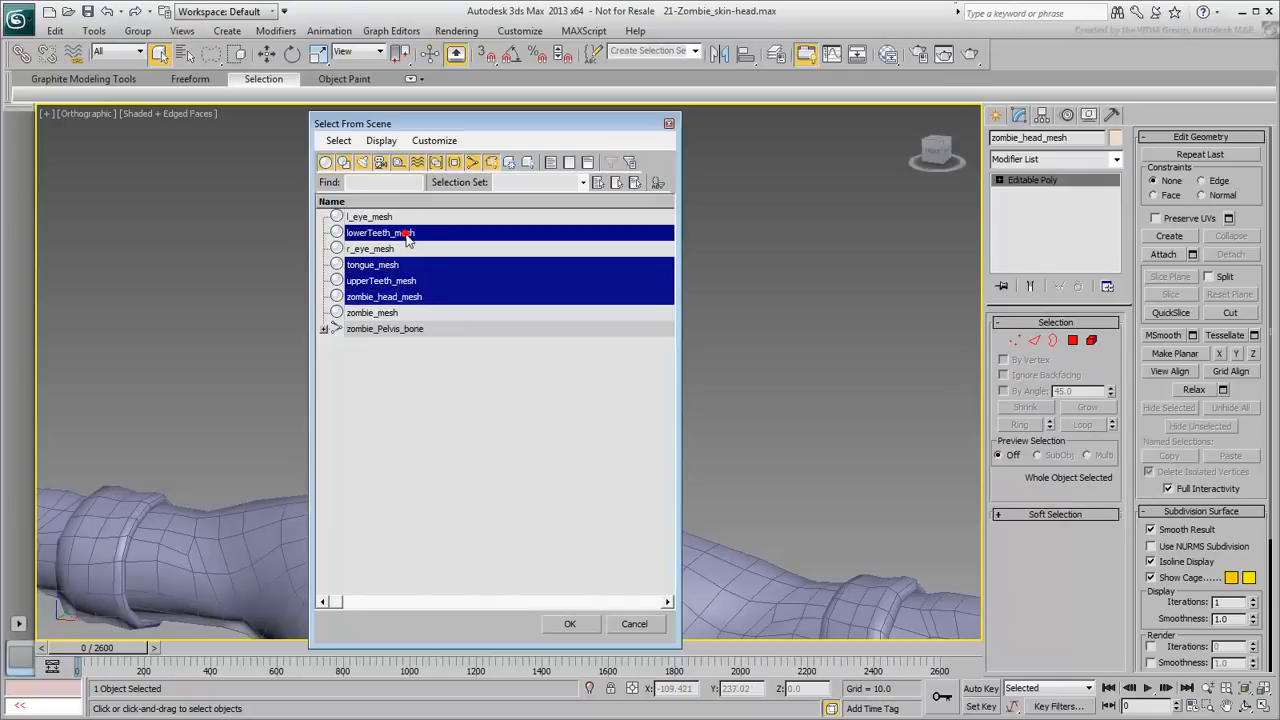
{"action": "left_click", "coordinate": [390, 249], "text": "ctrl"}
{"action": "left_click", "coordinate": [395, 217], "text": "ctrl"}
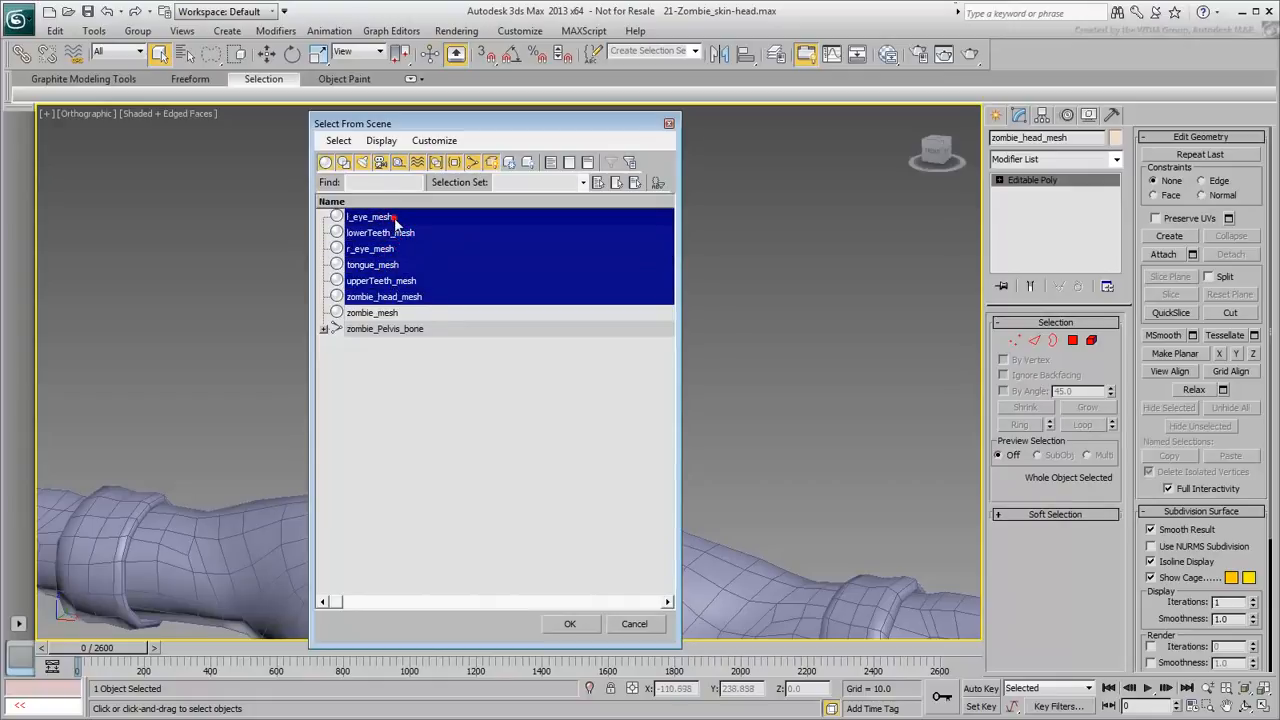
{"action": "left_click", "coordinate": [566, 624]}
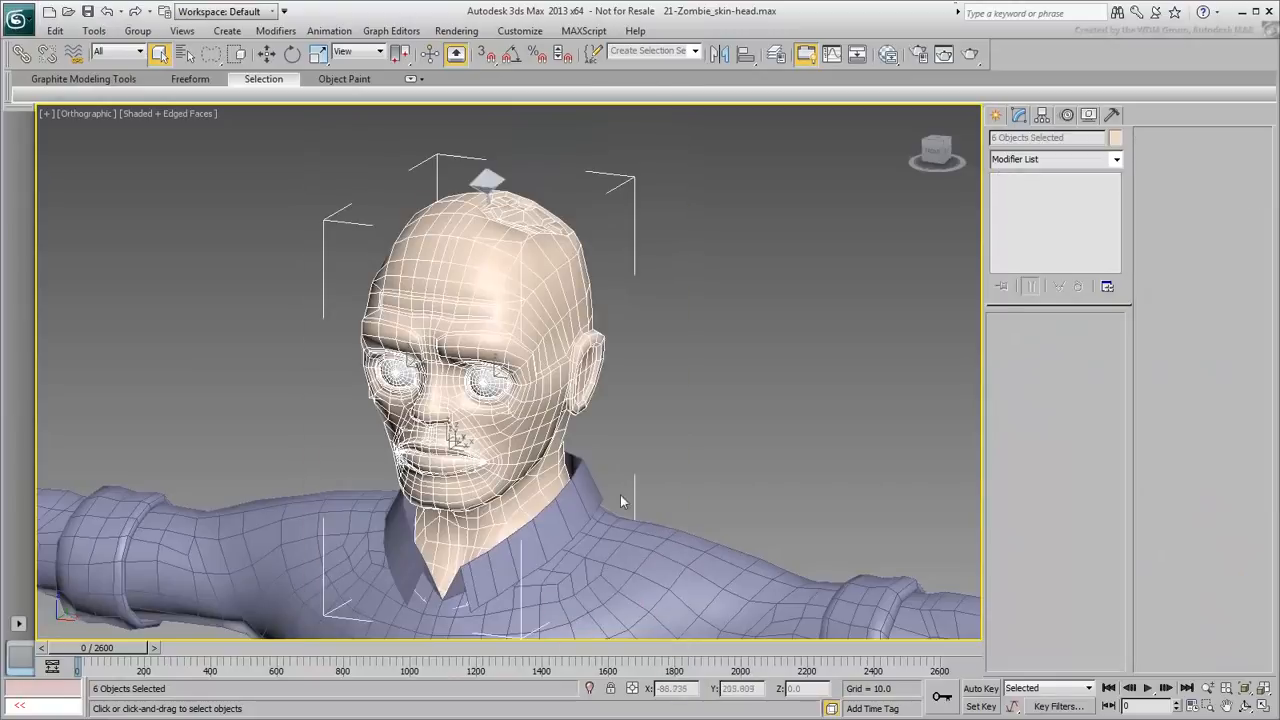
Step: Switch the viewport to wireframe and deselect the head mesh, keeping only the eyes, teeth and tongue selected
{"action": "right_click", "coordinate": [623, 428]}
{"action": "left_click", "coordinate": [638, 441]}
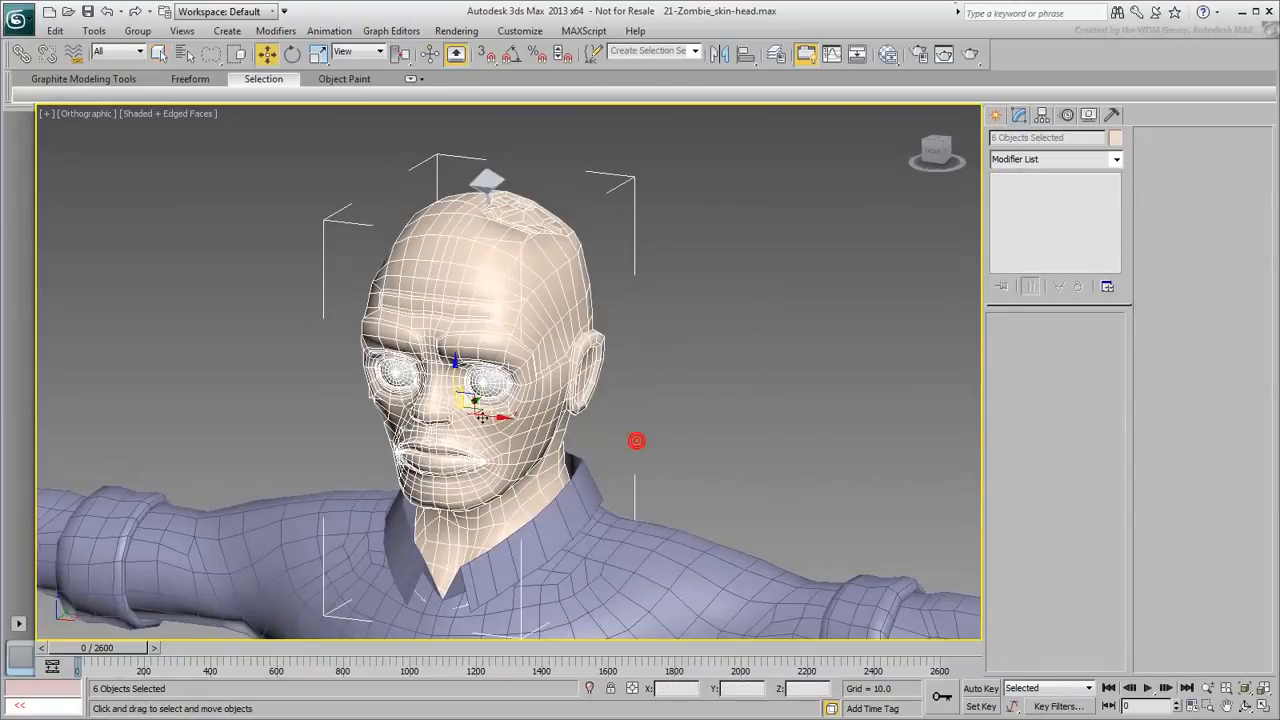
{"action": "mouse_move", "coordinate": [466, 397]}
{"action": "left_mouse_down"}
{"action": "mouse_move", "coordinate": [586, 409]}
{"action": "mouse_move", "coordinate": [720, 337]}
{"action": "mouse_move", "coordinate": [555, 410]}
{"action": "mouse_move", "coordinate": [468, 400]}
{"action": "left_mouse_up"}
{"action": "key", "text": "F3"}
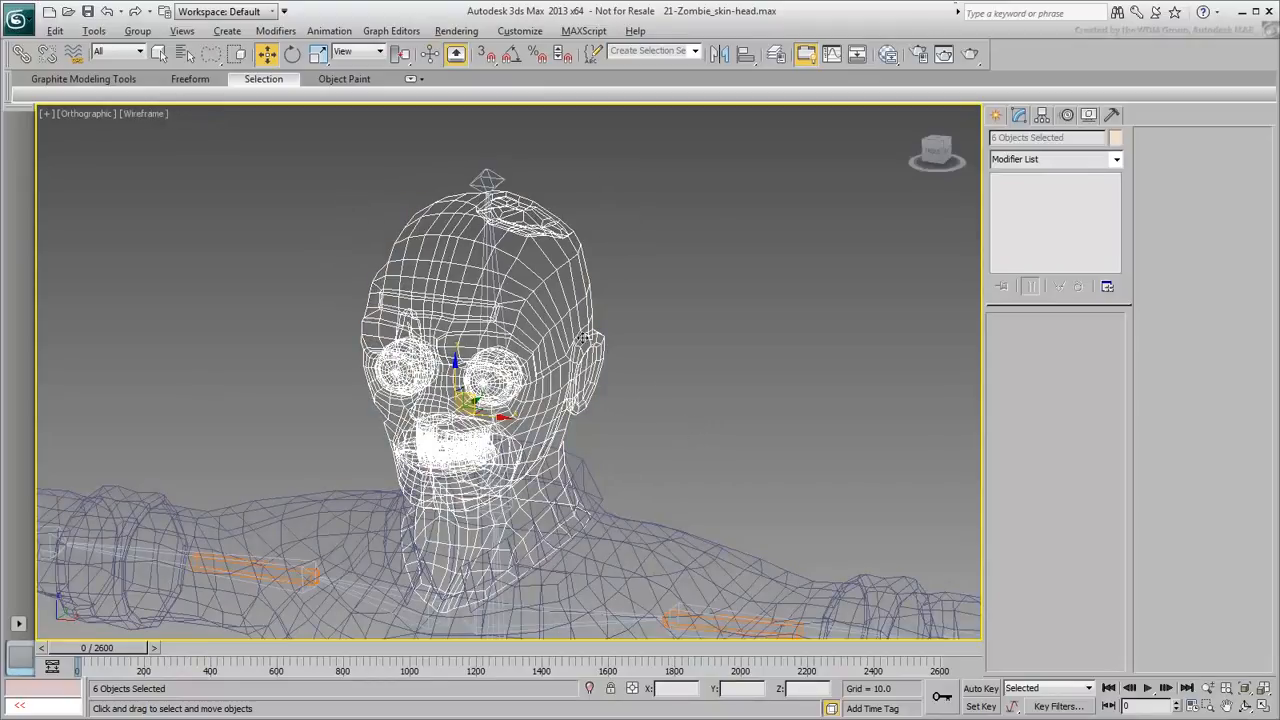
{"action": "left_click", "coordinate": [586, 342], "text": "alt"}
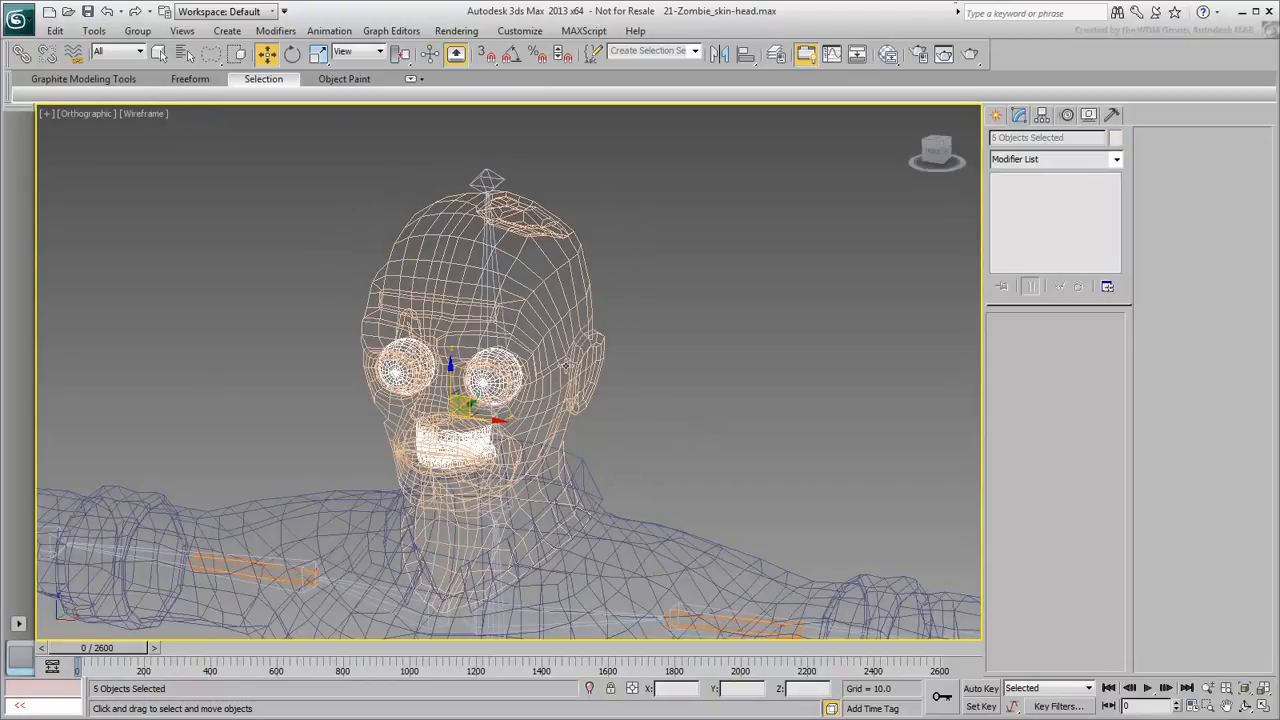
Step: Link the selected eyes, teeth and tongue to the zombie's head bone as their parent
{"action": "scroll", "coordinate": [462, 363], "scroll_direction": "up", "scroll_amount": 5}
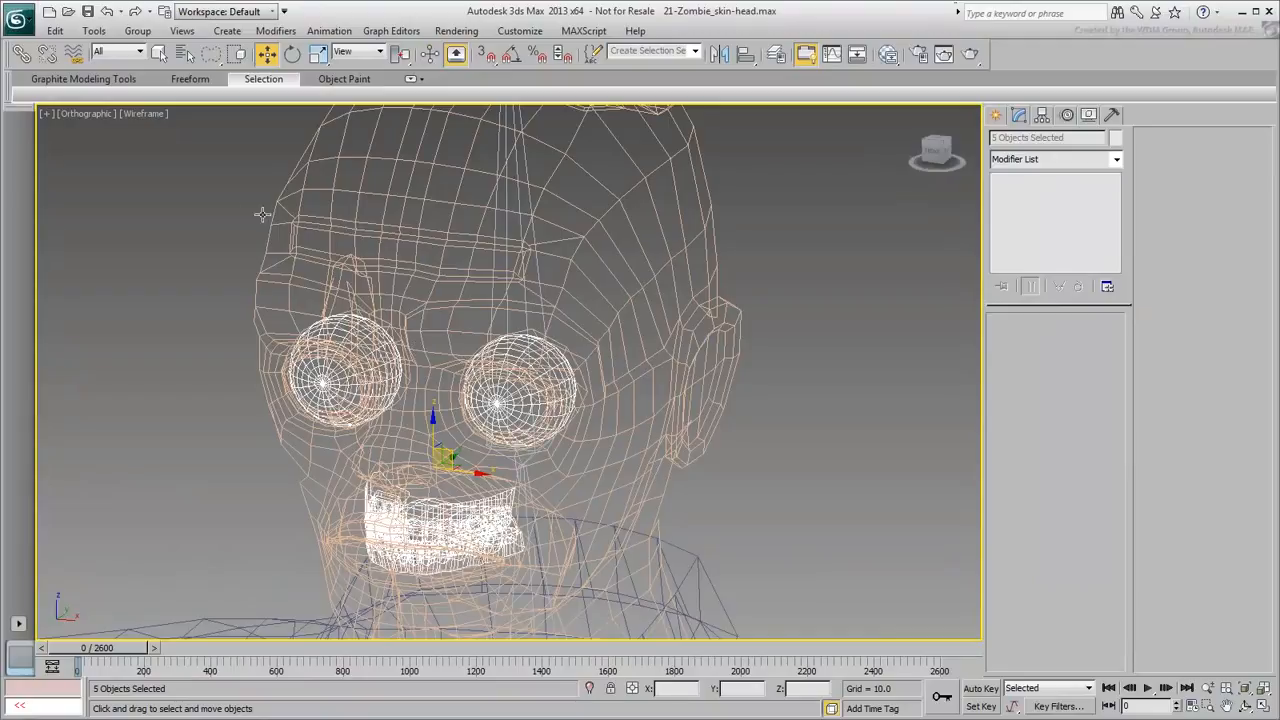
{"action": "left_click", "coordinate": [21, 53]}
{"action": "scroll", "coordinate": [512, 350], "scroll_direction": "up", "scroll_amount": 5}
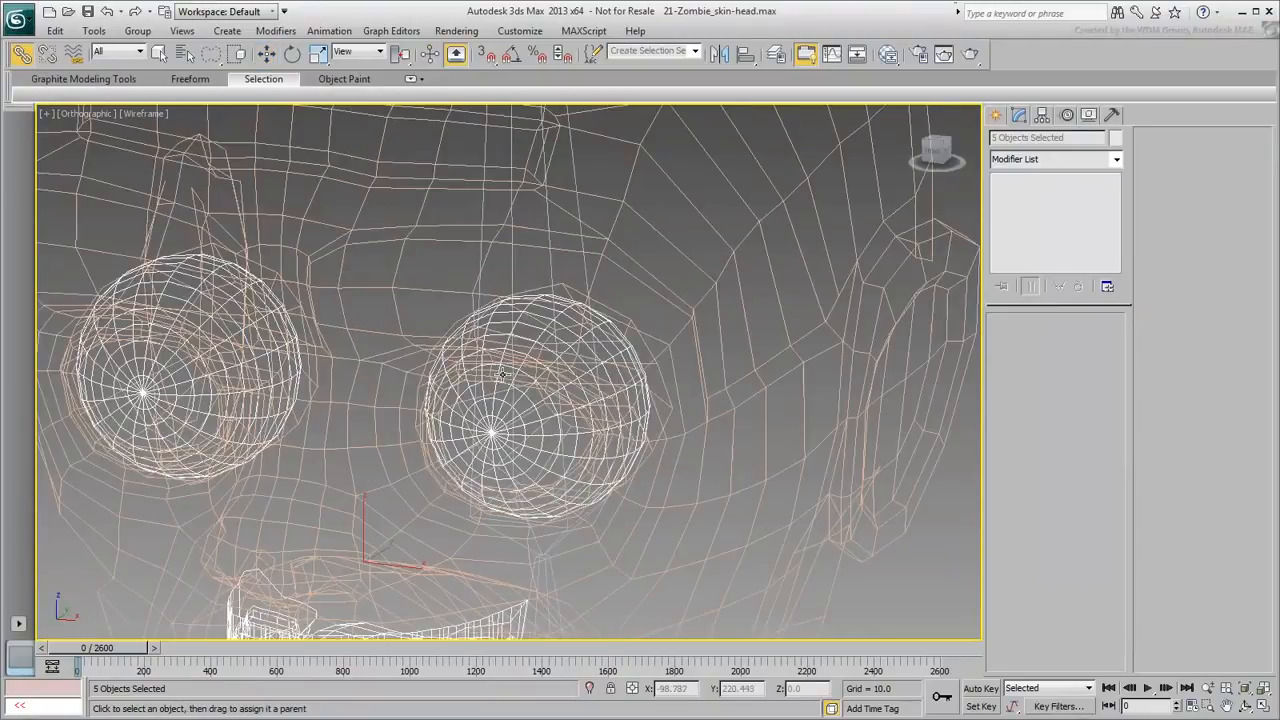
{"action": "left_click_drag", "start_coordinate": [520, 334], "coordinate": [513, 269]}
{"action": "scroll", "coordinate": [497, 334], "scroll_direction": "down", "scroll_amount": 6}
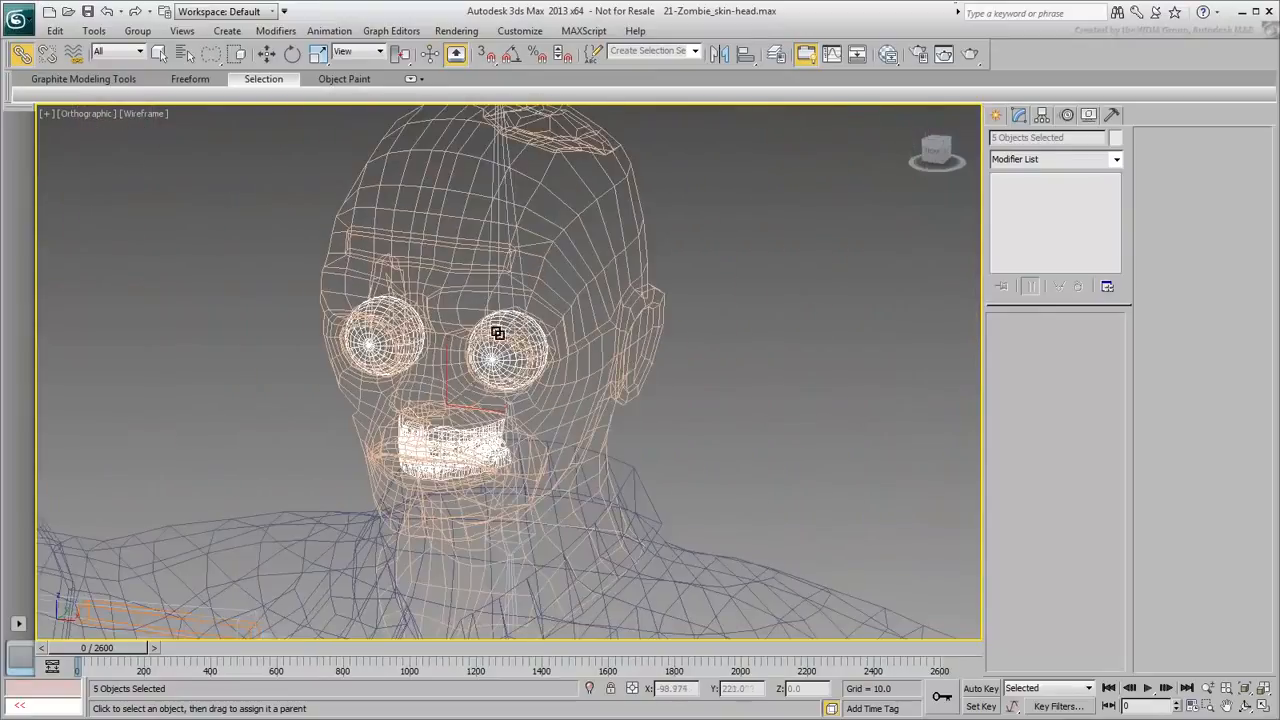
{"action": "scroll", "coordinate": [491, 429], "scroll_direction": "down", "scroll_amount": 5}
{"action": "scroll", "coordinate": [665, 505], "scroll_direction": "up", "scroll_amount": 3}
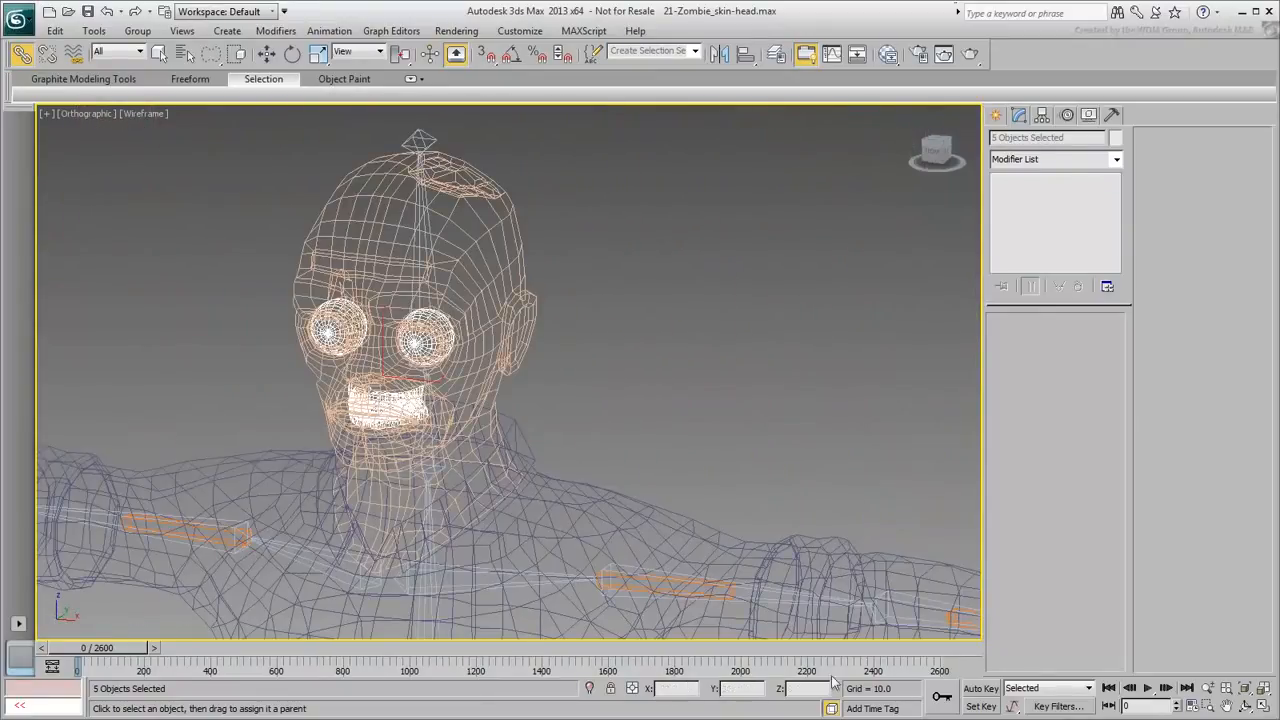
Step: Return to shaded display, set the animation's start time to frame 2280, and scrub through the shortened range
{"action": "left_click_drag", "start_coordinate": [792, 652], "coordinate": [822, 652]}
{"action": "right_click", "coordinate": [822, 653]}
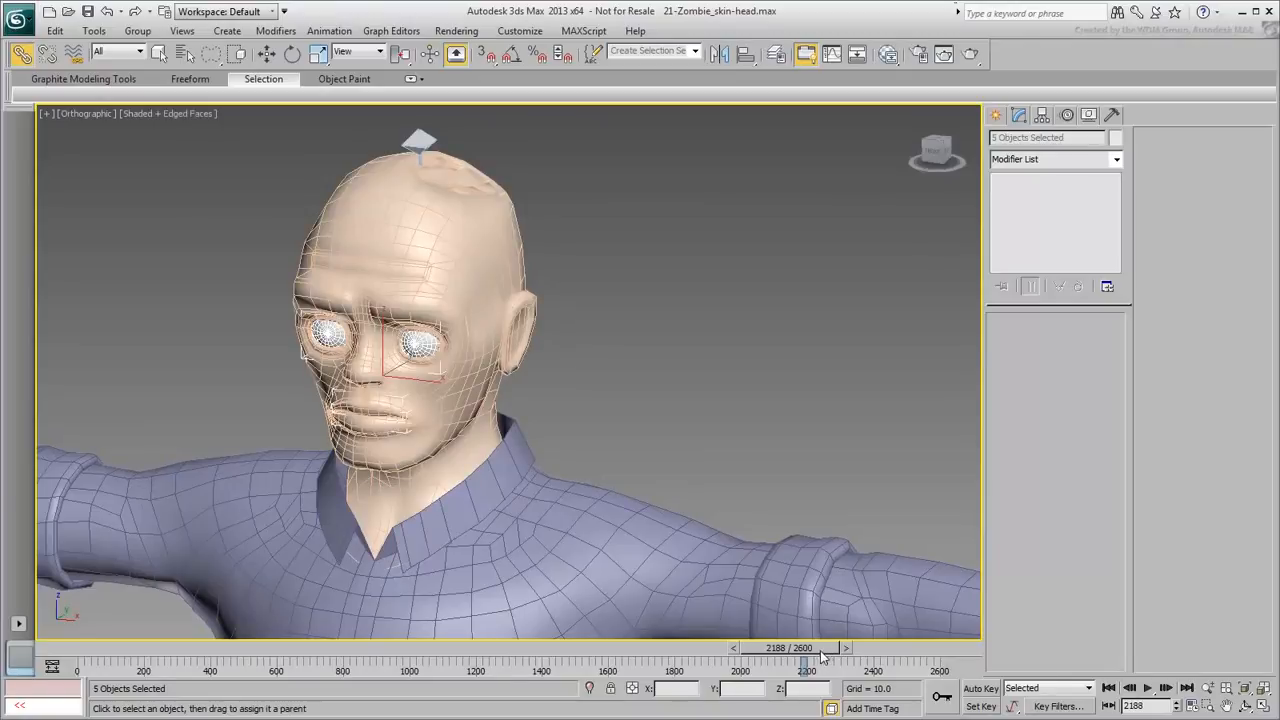
{"action": "left_click", "coordinate": [1190, 706]}
{"action": "double_click", "coordinate": [600, 374]}
{"action": "type", "text": "2280"}
{"action": "key", "text": "Return"}
{"action": "left_click", "coordinate": [654, 527]}
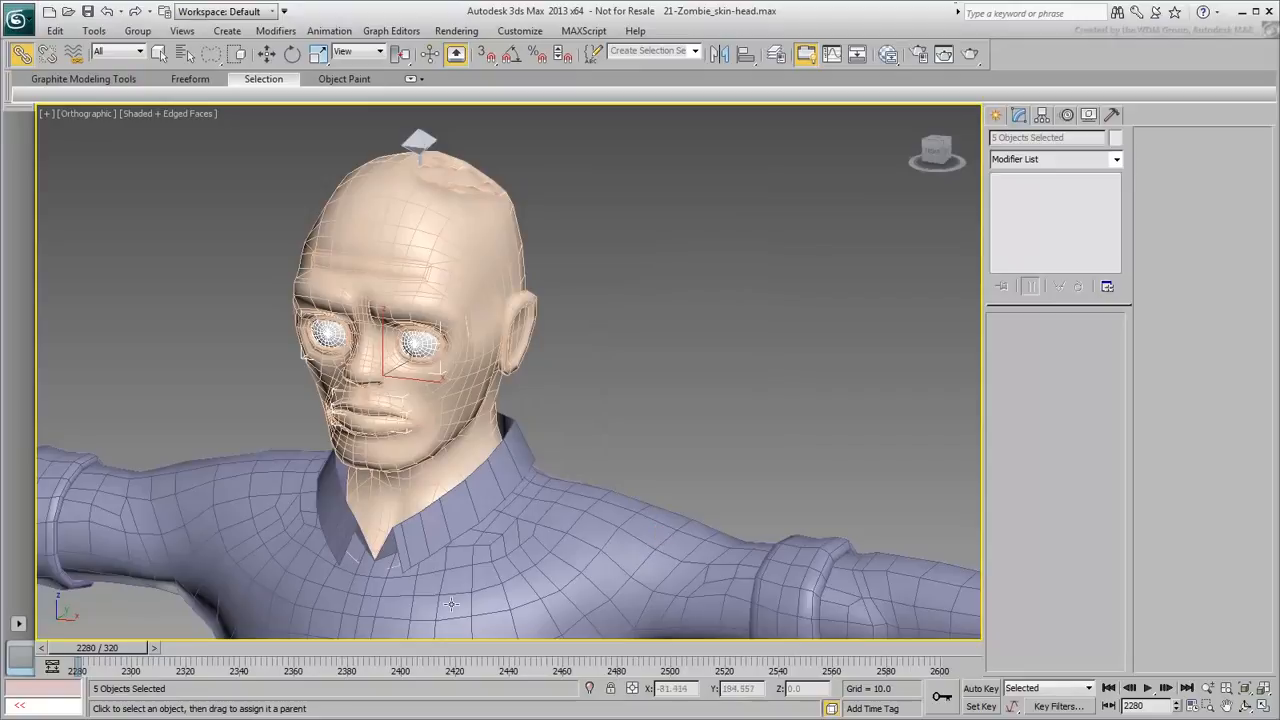
{"action": "left_click_drag", "start_coordinate": [97, 648], "coordinate": [514, 660]}
{"action": "key", "text": "Home"}
Step: Hide the zombie's body mesh
{"action": "left_click", "coordinate": [588, 516]}
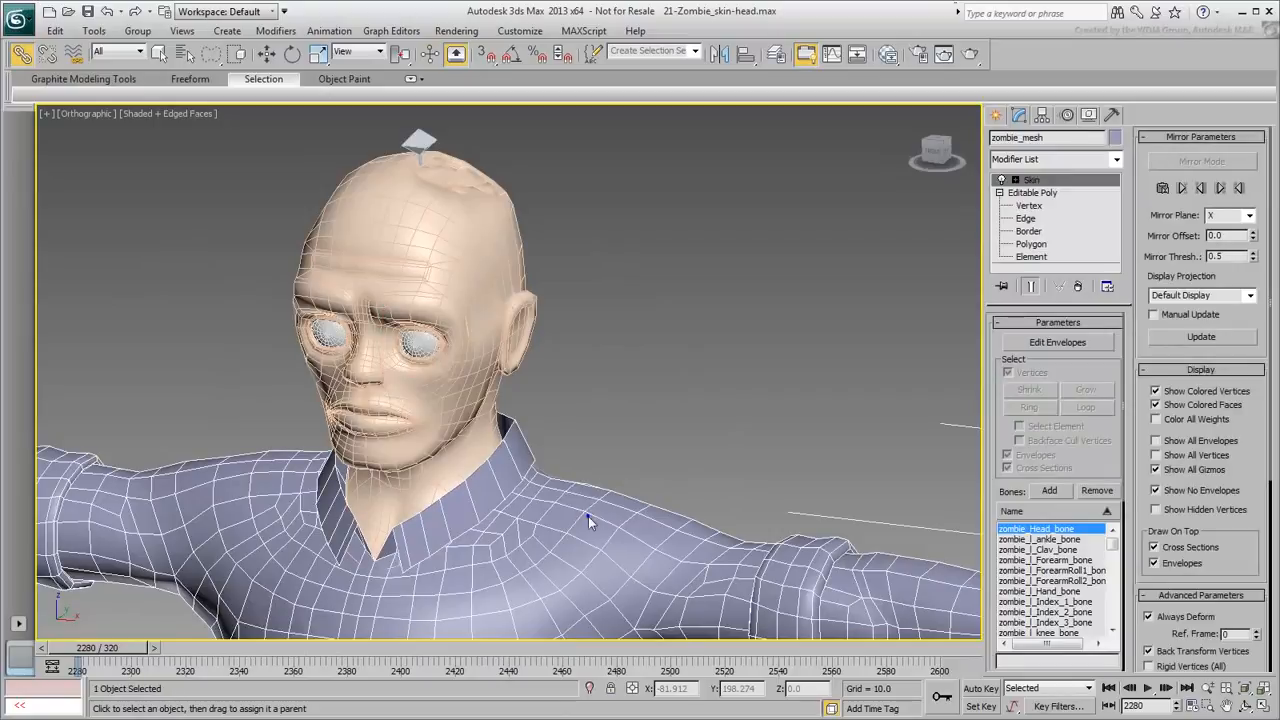
{"action": "right_click", "coordinate": [588, 516]}
{"action": "left_click", "coordinate": [618, 467]}
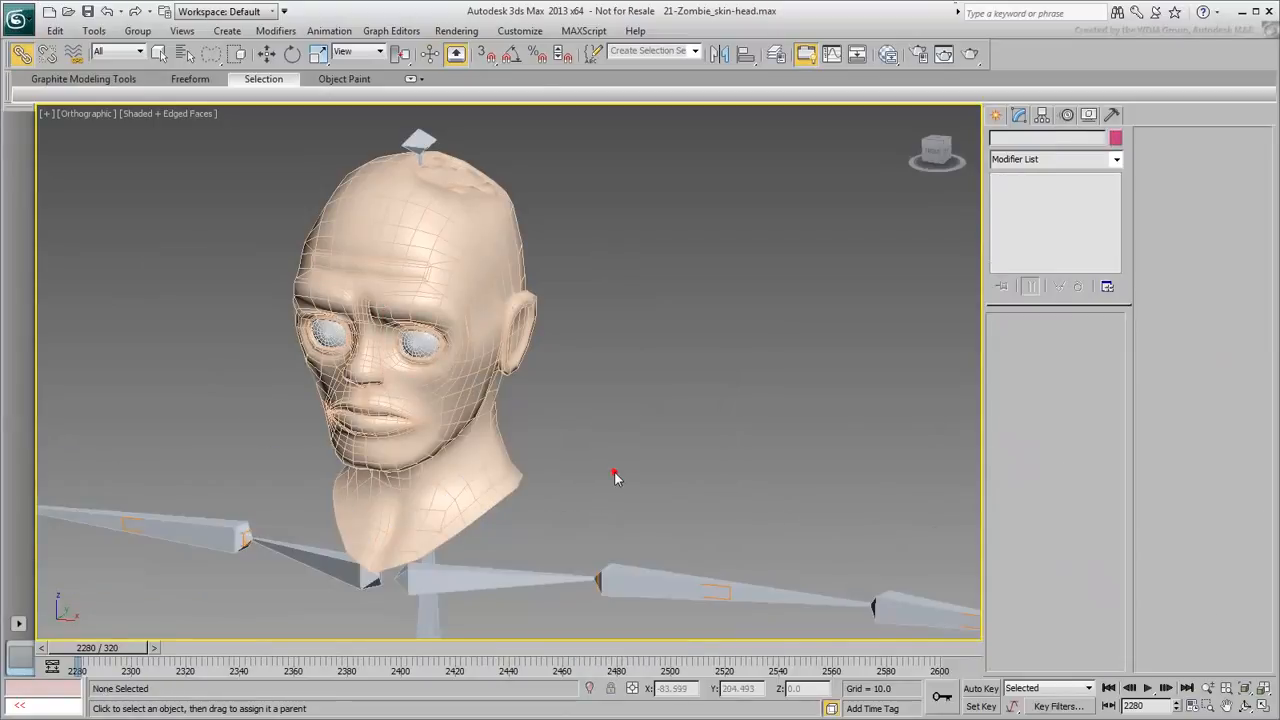
Step: Select the zombie's head mesh and apply a Skin modifier to it
{"action": "left_click", "coordinate": [158, 53]}
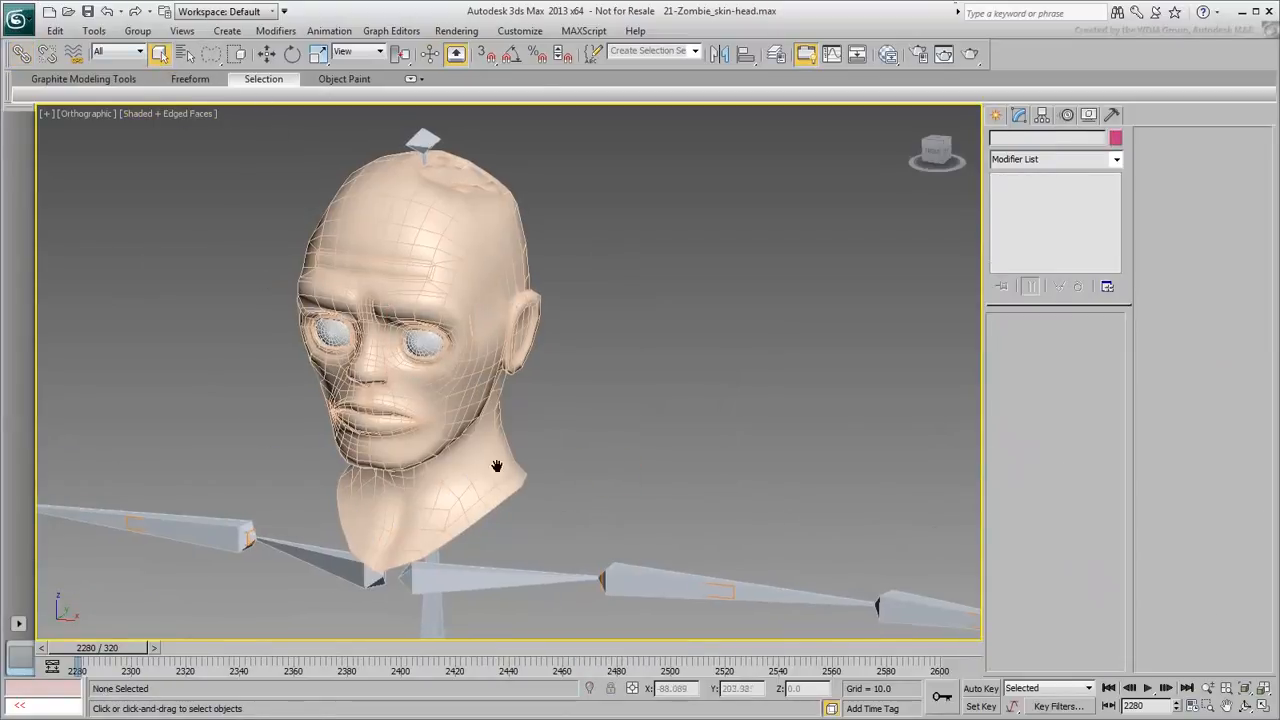
{"action": "scroll", "coordinate": [590, 442], "scroll_direction": "down", "scroll_amount": 4}
{"action": "left_click", "coordinate": [520, 470]}
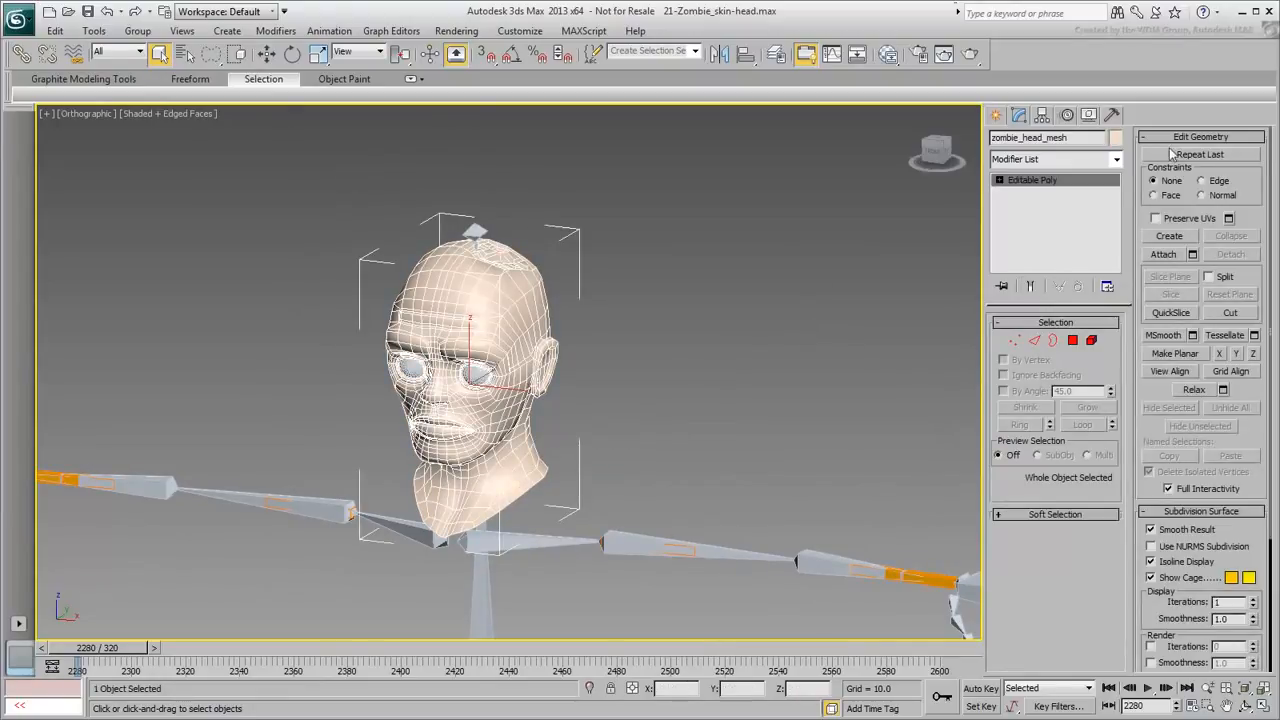
{"action": "left_click", "coordinate": [1073, 165]}
{"action": "type", "text": "sk"}
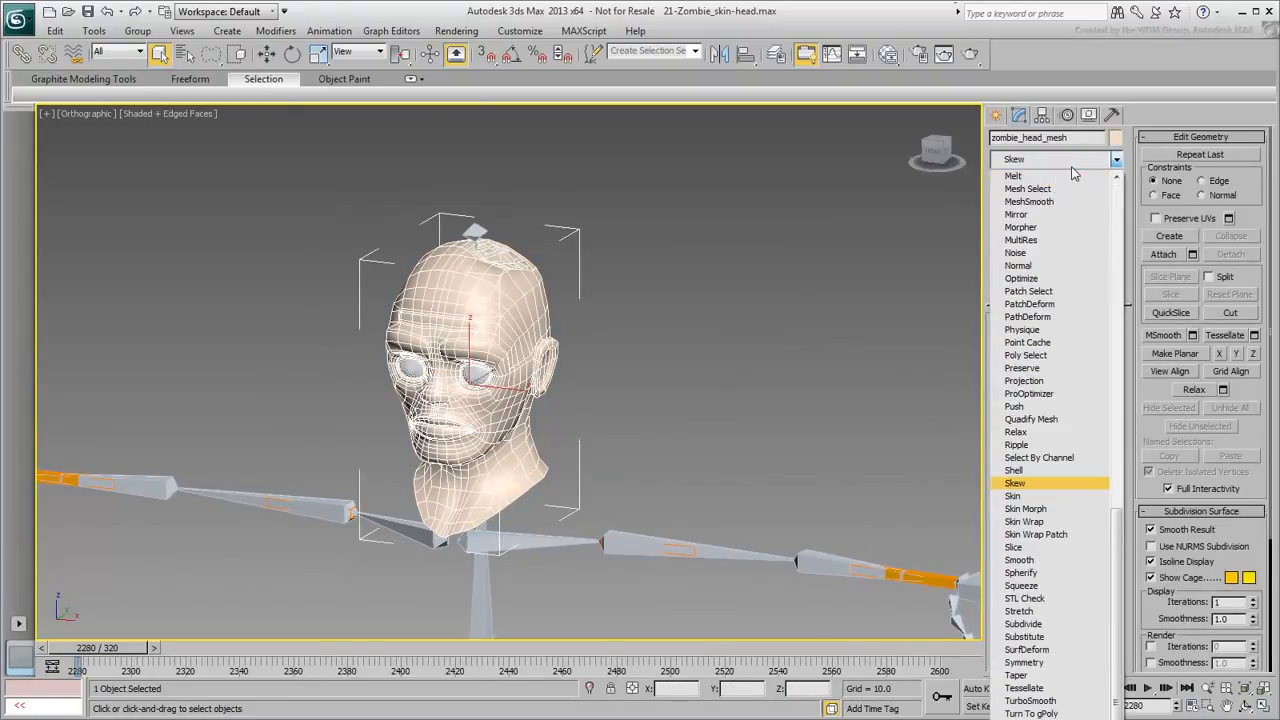
{"action": "left_click", "coordinate": [1013, 496]}
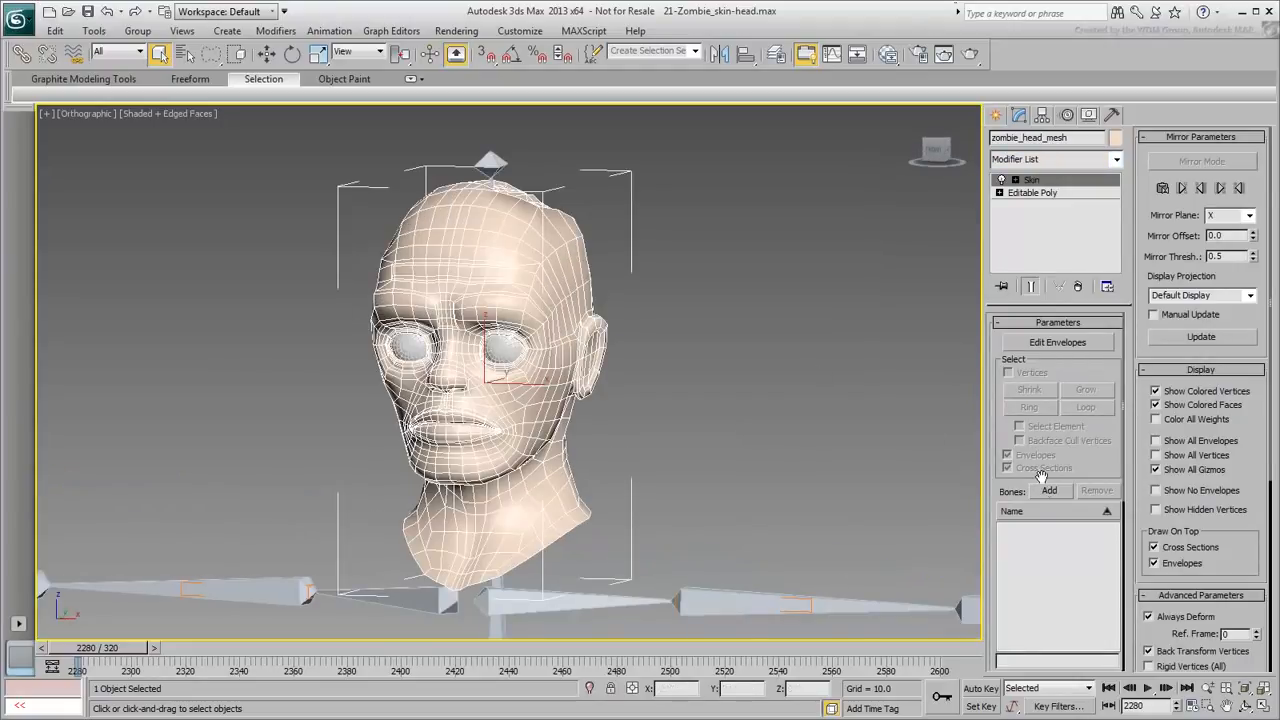
Step: Add zombie_Spine3_bone, zombie_Neck_bone and zombie_Head_bone to the head's Skin modifier
{"action": "left_click", "coordinate": [1049, 492]}
{"action": "left_click", "coordinate": [1049, 492]}
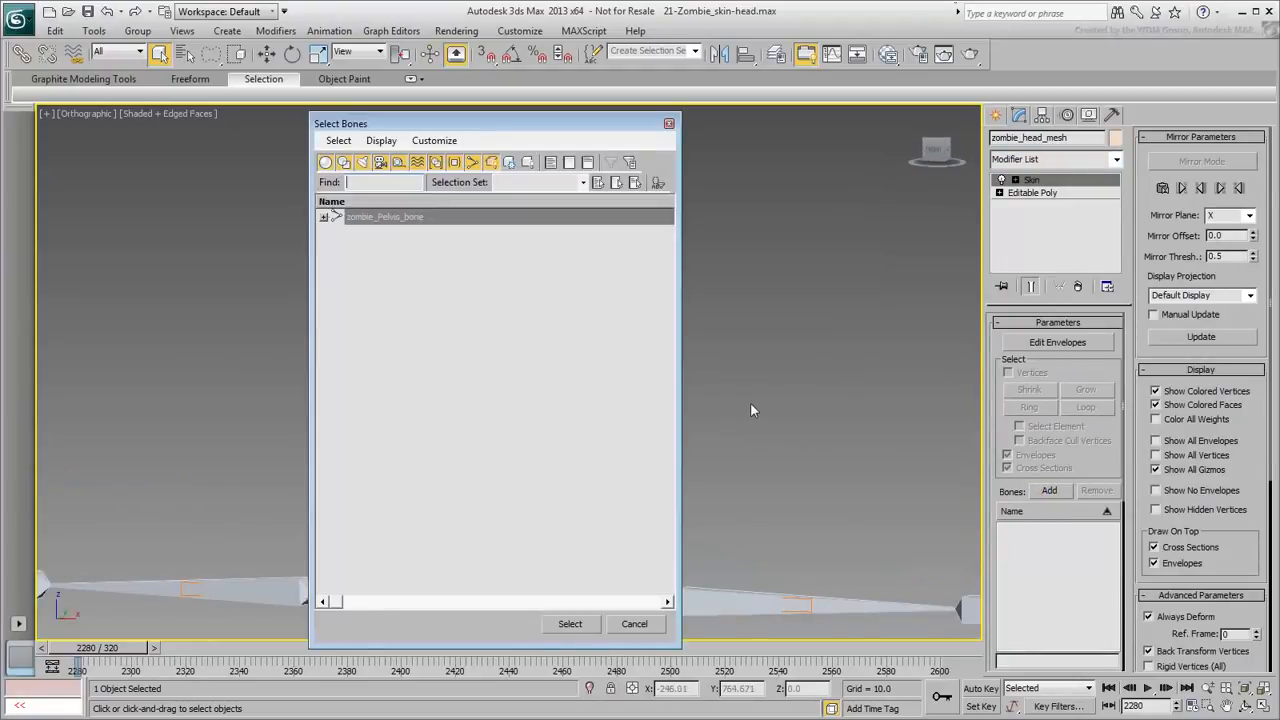
{"action": "left_click", "coordinate": [381, 140]}
{"action": "left_click", "coordinate": [412, 333]}
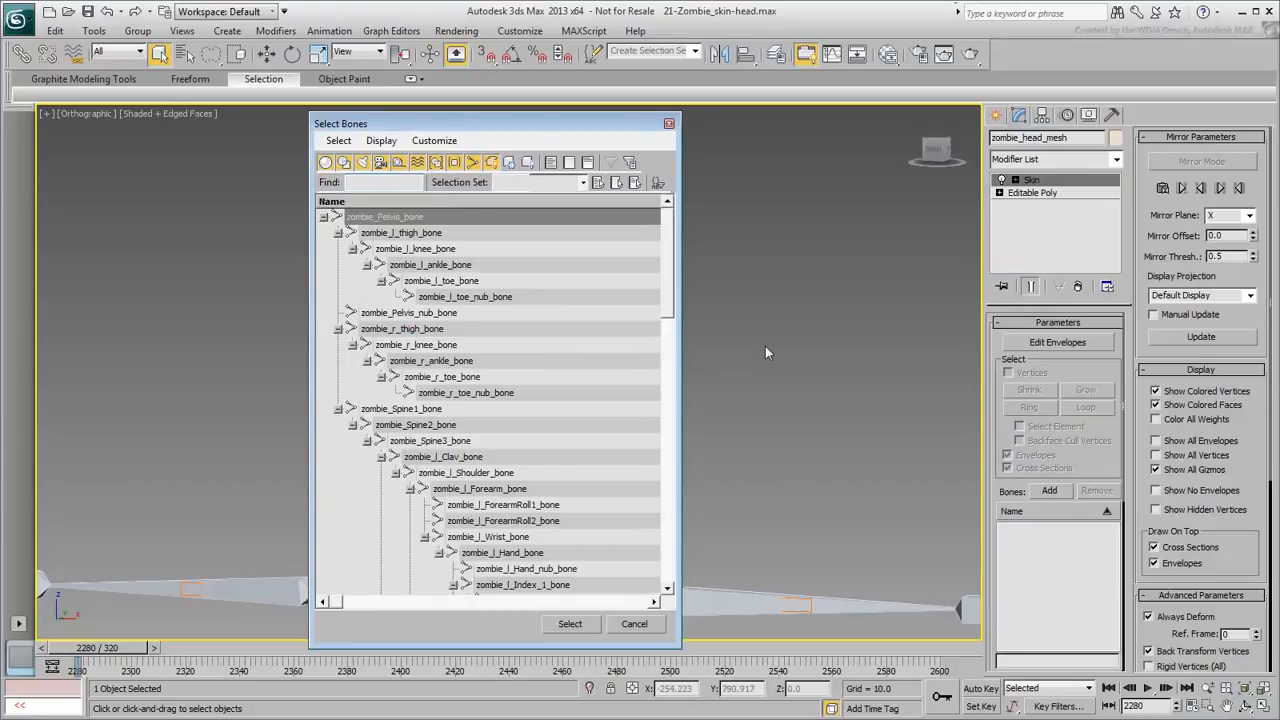
{"action": "left_click", "coordinate": [438, 441]}
{"action": "left_click_drag", "start_coordinate": [661, 263], "coordinate": [664, 441]}
{"action": "left_click", "coordinate": [460, 332], "text": "ctrl"}
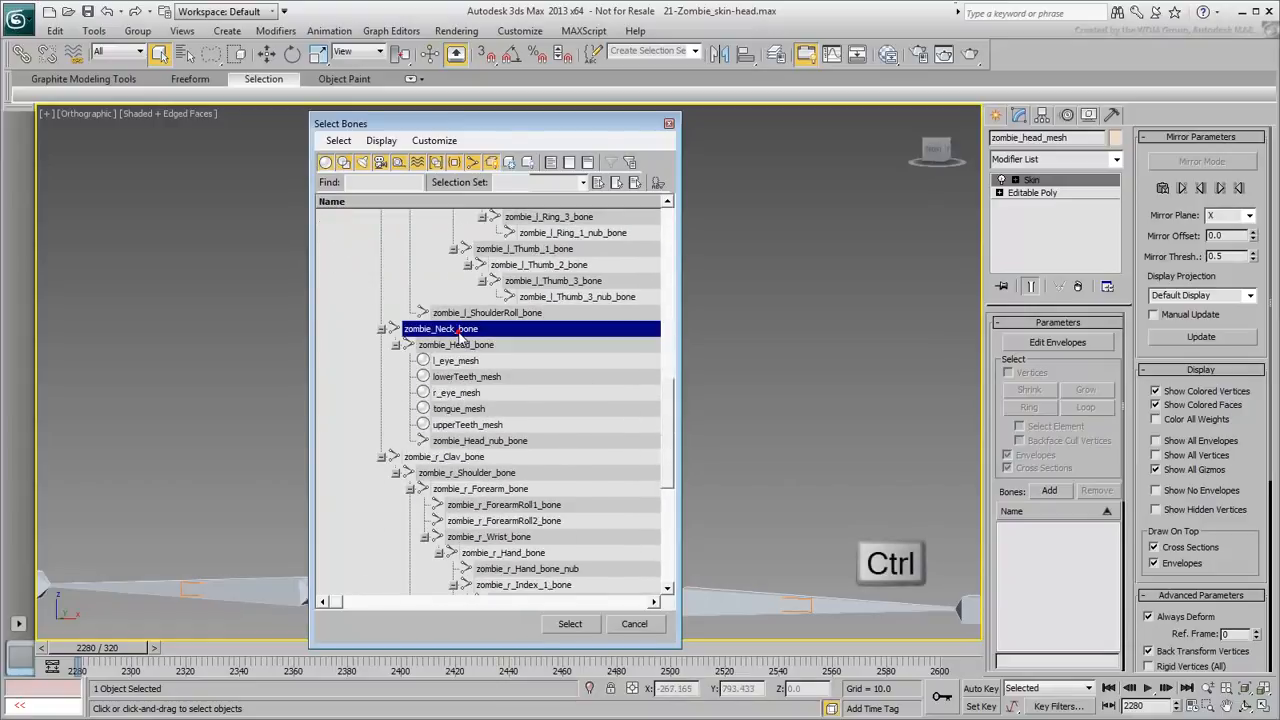
{"action": "left_click", "coordinate": [463, 345], "text": "ctrl"}
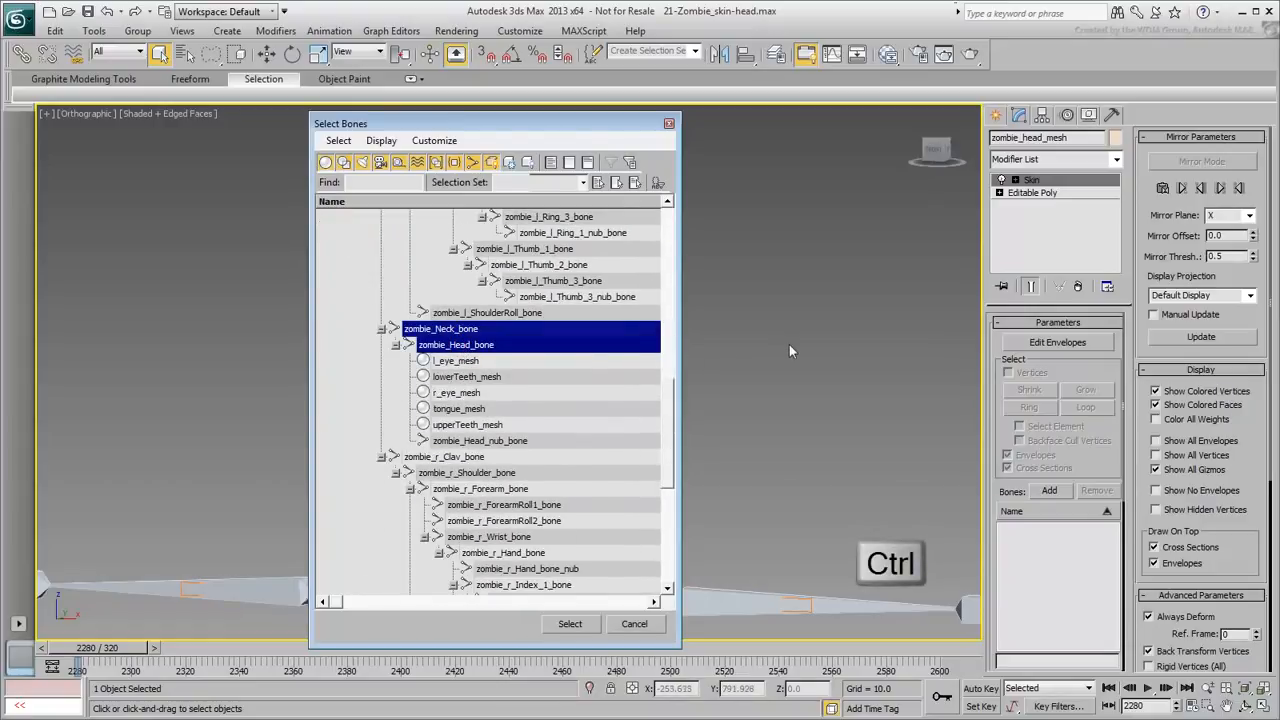
{"action": "left_click", "coordinate": [570, 623]}
{"action": "mouse_move", "coordinate": [97, 650]}
{"action": "left_mouse_down"}
{"action": "mouse_move", "coordinate": [465, 654]}
{"action": "mouse_move", "coordinate": [98, 651]}
{"action": "left_mouse_up"}
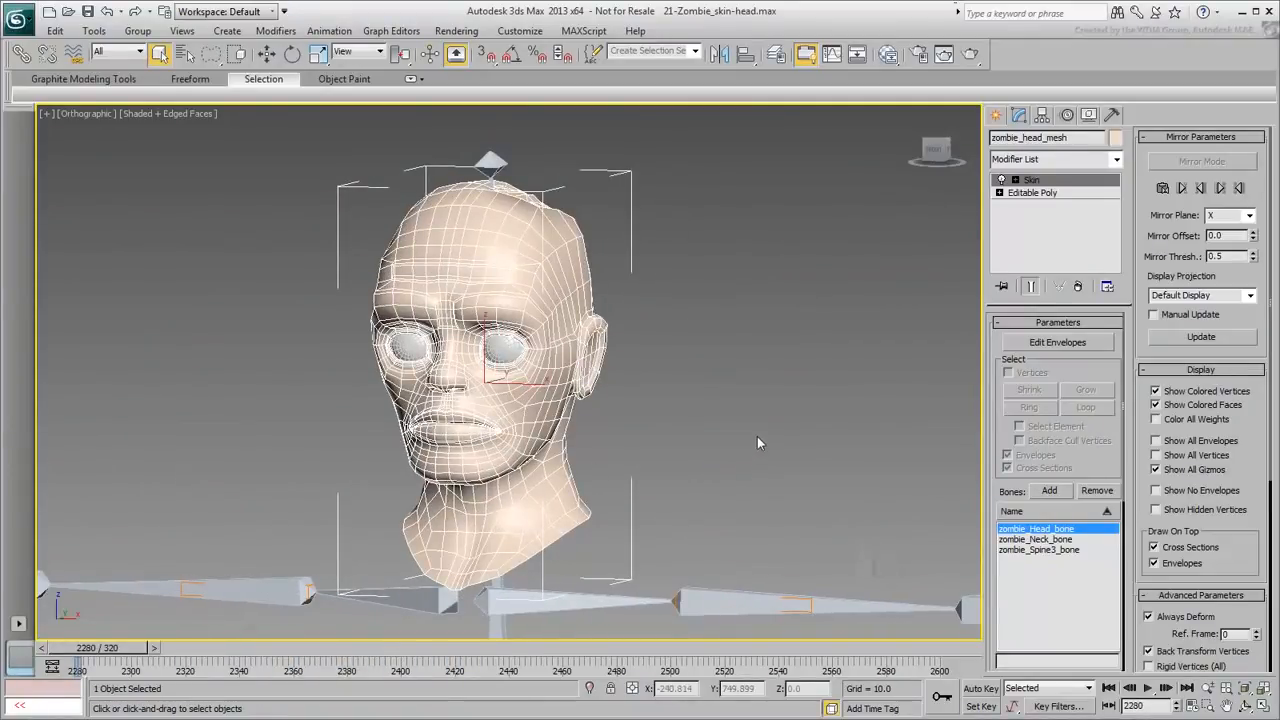
Step: Start envelope editing in the Left view with Show No Envelopes enabled, and set the Bone Affect Limit to 3
{"action": "key", "text": "l"}
{"action": "scroll", "coordinate": [508, 380], "scroll_direction": "up", "scroll_amount": 5}
{"action": "scroll", "coordinate": [568, 403], "scroll_direction": "up", "scroll_amount": 3}
{"action": "middle_click_drag", "start_coordinate": [624, 466], "coordinate": [565, 400]}
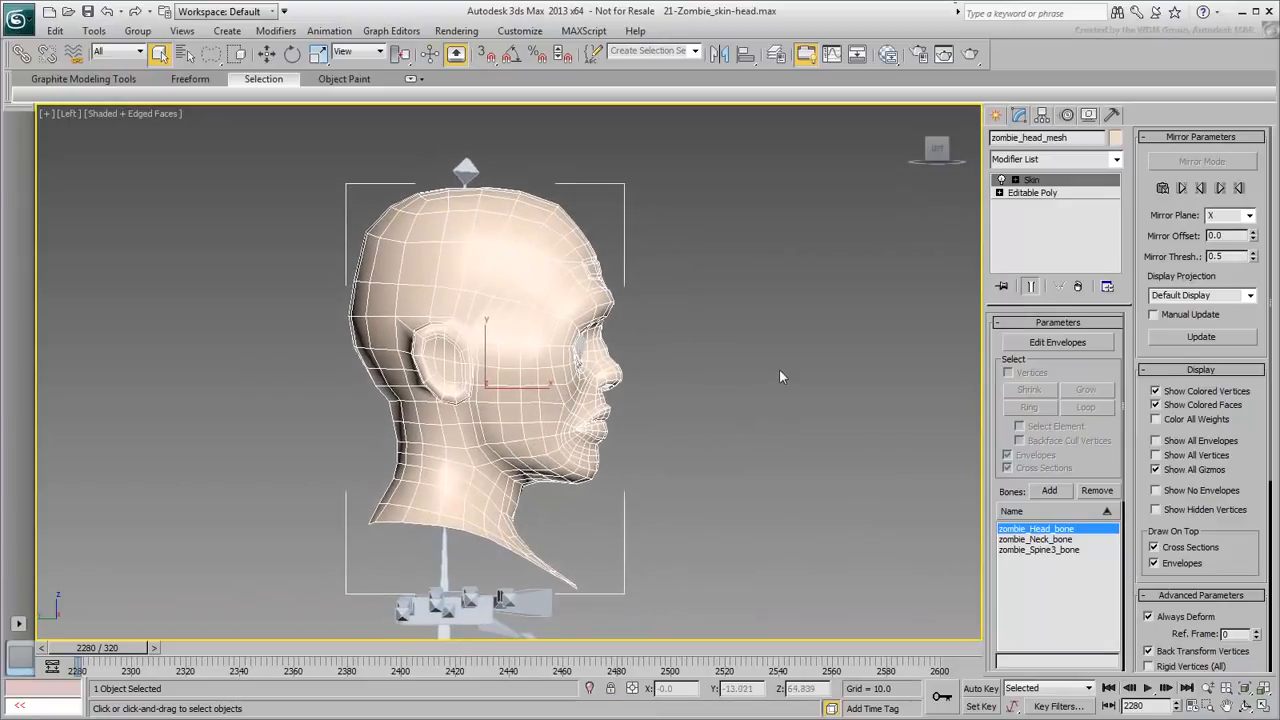
{"action": "left_click", "coordinate": [1040, 343]}
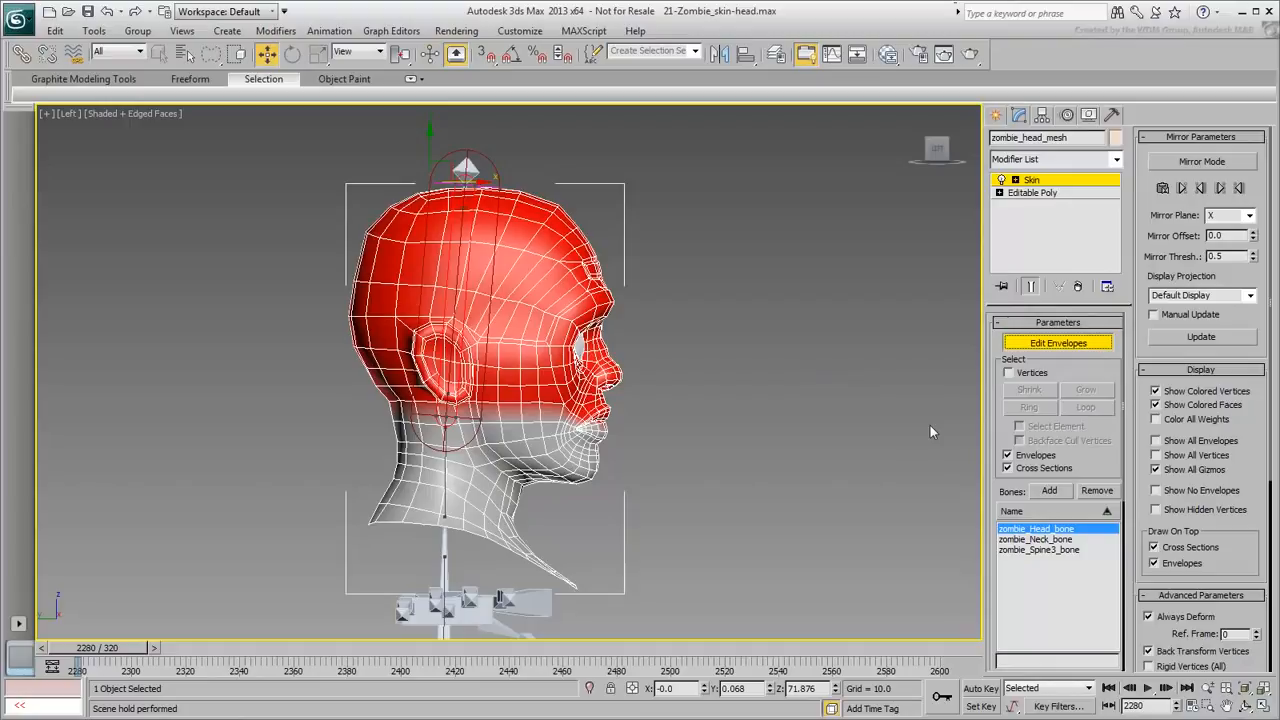
{"action": "left_click", "coordinate": [1176, 492]}
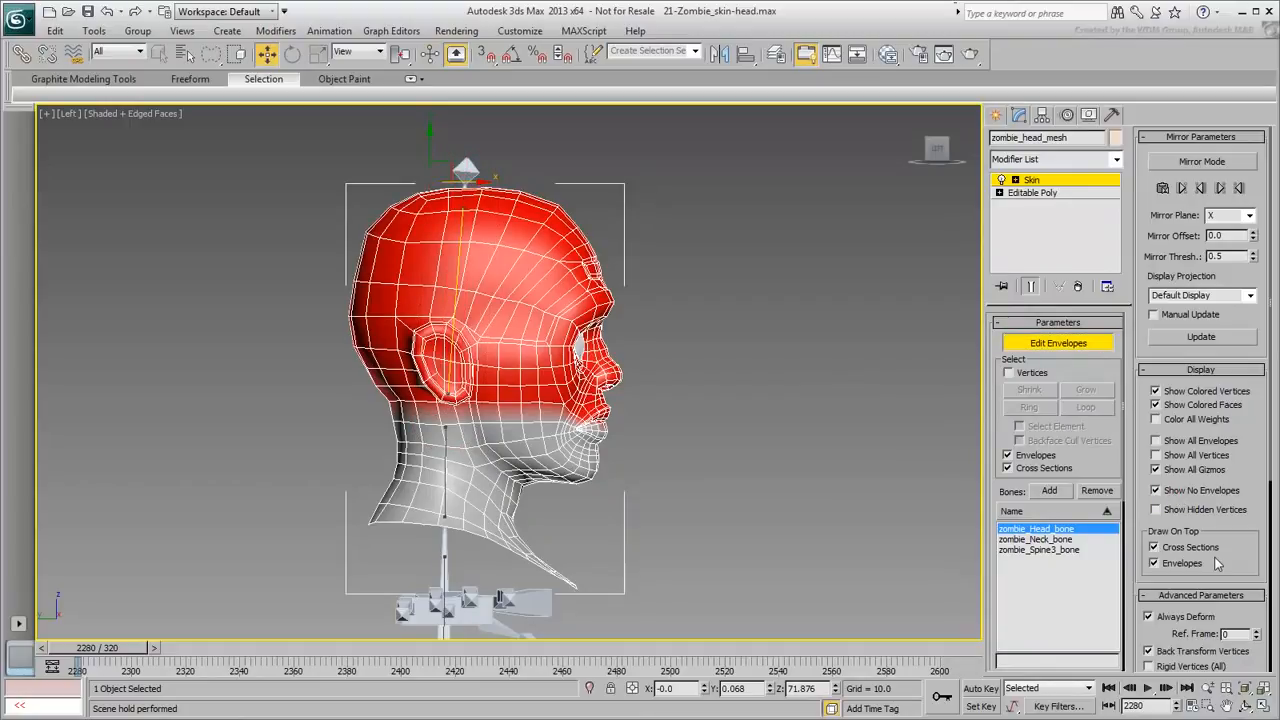
{"action": "left_click_drag", "start_coordinate": [1254, 557], "coordinate": [1247, 311]}
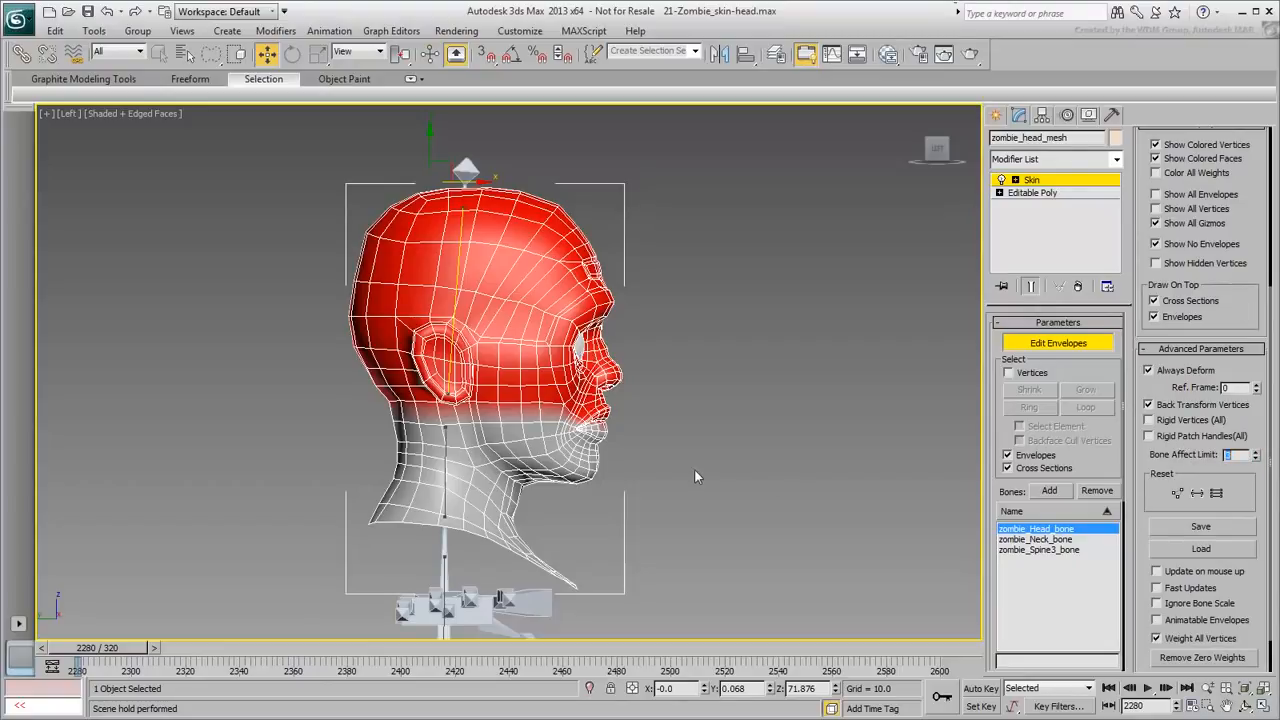
{"action": "middle_click_drag", "start_coordinate": [694, 468], "coordinate": [724, 492]}
Step: Enable vertex selection, select the skull, face and jaw vertices, and set their absolute effect to 1 for the head bone
{"action": "left_click", "coordinate": [1008, 372]}
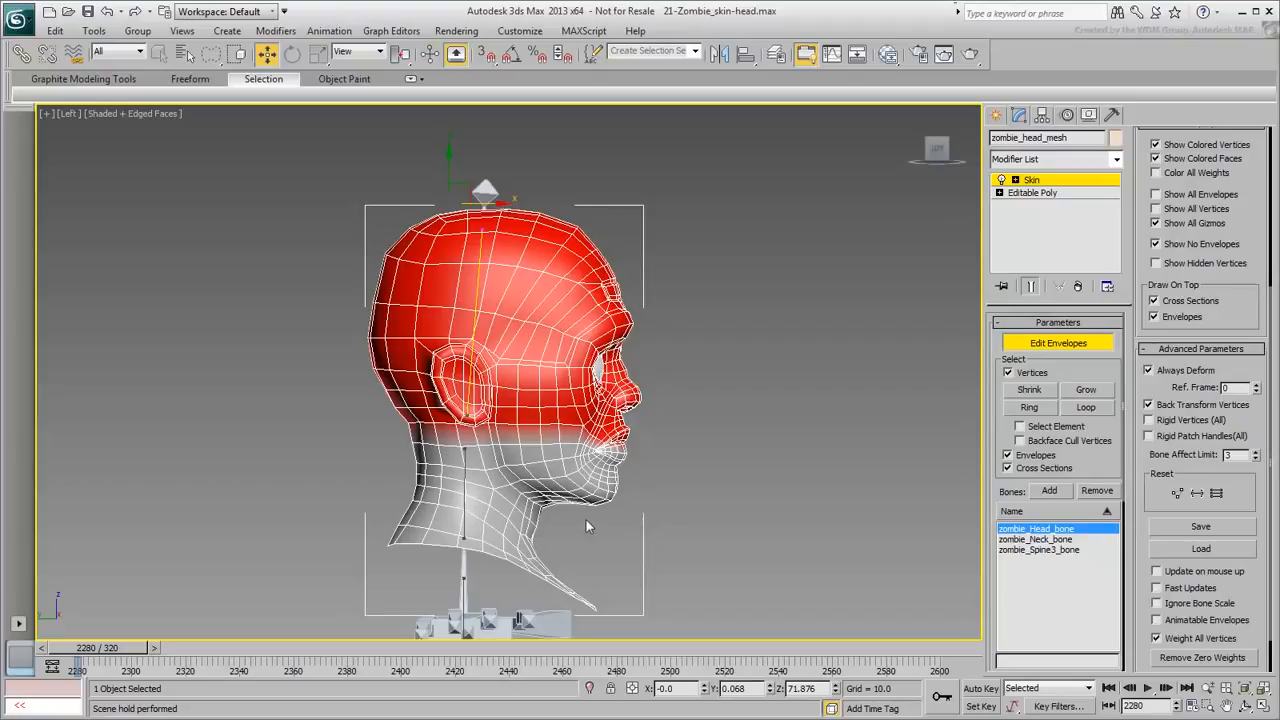
{"action": "mouse_move", "coordinate": [515, 505]}
{"action": "left_mouse_down"}
{"action": "mouse_move", "coordinate": [483, 463]}
{"action": "mouse_move", "coordinate": [397, 450]}
{"action": "mouse_move", "coordinate": [385, 186]}
{"action": "mouse_move", "coordinate": [781, 526]}
{"action": "left_mouse_up"}
{"action": "left_click_drag", "start_coordinate": [1111, 468], "coordinate": [1103, 200]}
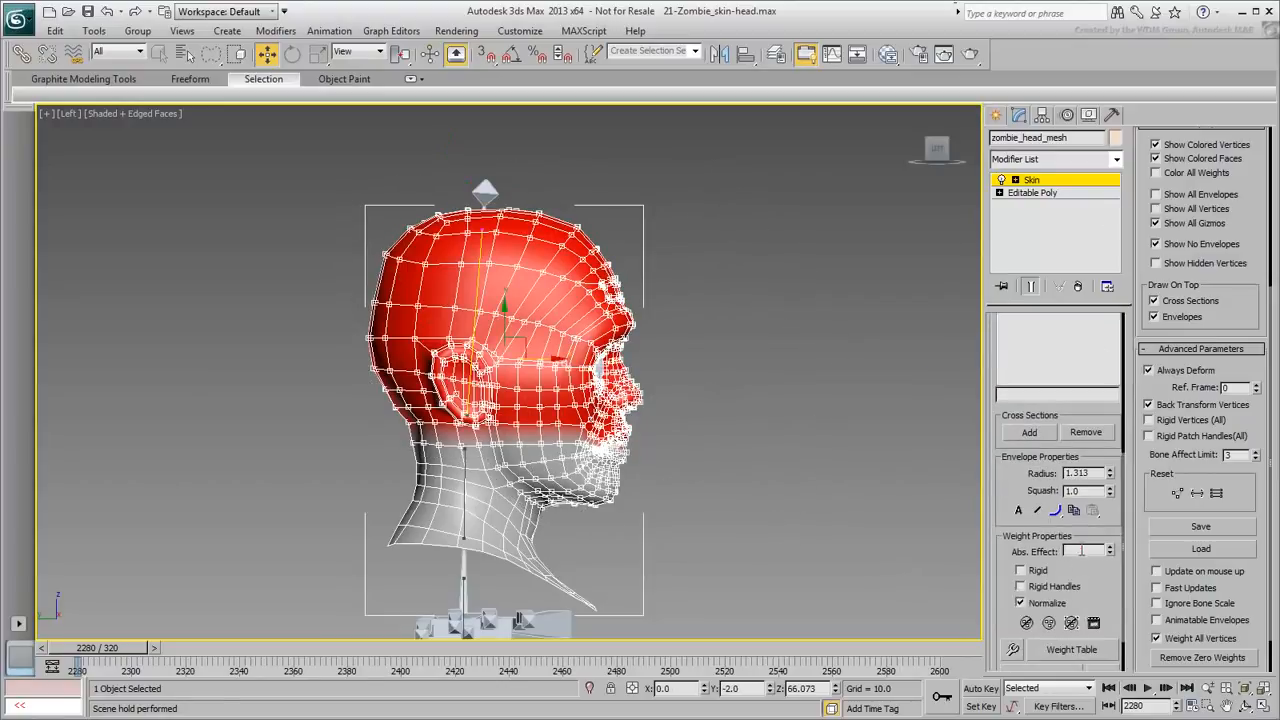
{"action": "type", "text": "1"}
{"action": "key", "text": "Return"}
Step: Select the neck vertices below the jaw and set their absolute effect to 1 for the neck bone
{"action": "scroll", "coordinate": [655, 500], "scroll_direction": "up", "scroll_amount": 5}
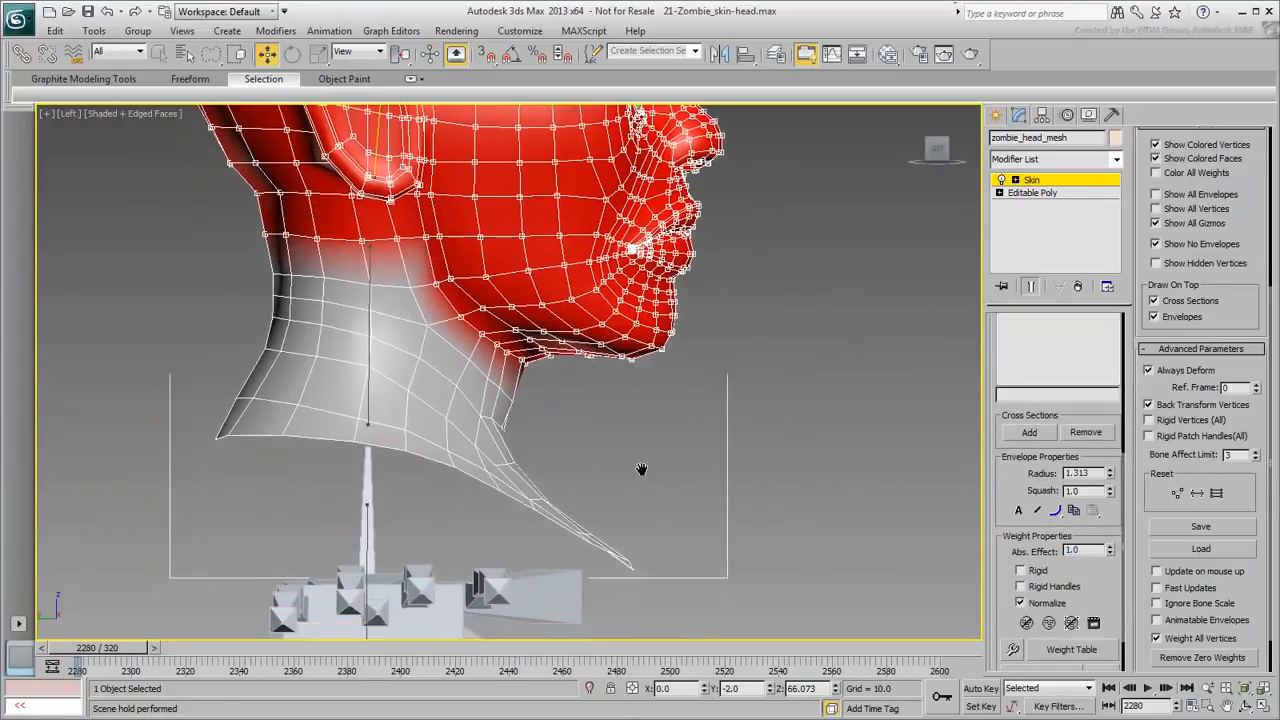
{"action": "mouse_move", "coordinate": [581, 407]}
{"action": "left_mouse_down"}
{"action": "mouse_move", "coordinate": [445, 305]}
{"action": "mouse_move", "coordinate": [300, 265]}
{"action": "mouse_move", "coordinate": [206, 352]}
{"action": "mouse_move", "coordinate": [497, 466]}
{"action": "mouse_move", "coordinate": [540, 440]}
{"action": "left_mouse_up"}
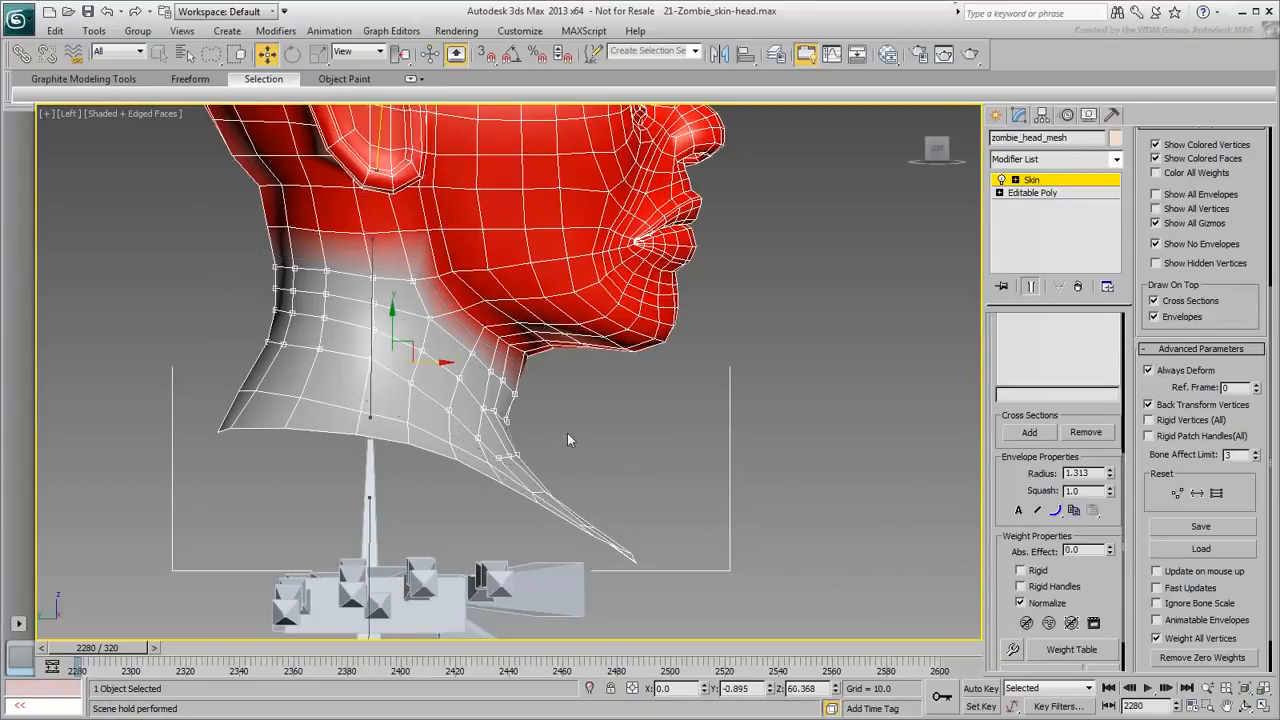
{"action": "left_click", "coordinate": [1087, 549]}
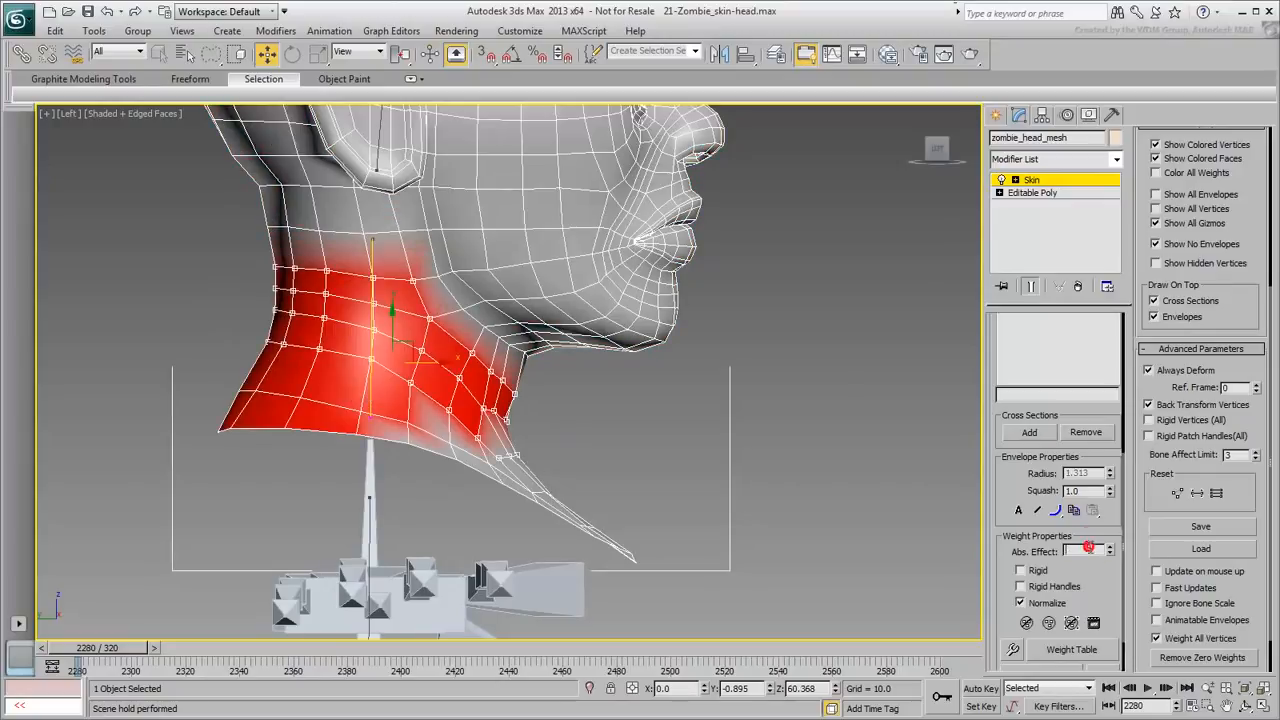
{"action": "type", "text": "1"}
{"action": "key", "text": "Return"}
Step: Select the vertices along the bottom edge of the neck and set their absolute effect to 1 for the Spine3 bone
{"action": "mouse_move", "coordinate": [212, 482]}
{"action": "left_mouse_down"}
{"action": "mouse_move", "coordinate": [266, 384]}
{"action": "mouse_move", "coordinate": [400, 418]}
{"action": "mouse_move", "coordinate": [733, 568]}
{"action": "mouse_move", "coordinate": [652, 604]}
{"action": "left_mouse_up"}
{"action": "left_click", "coordinate": [367, 532]}
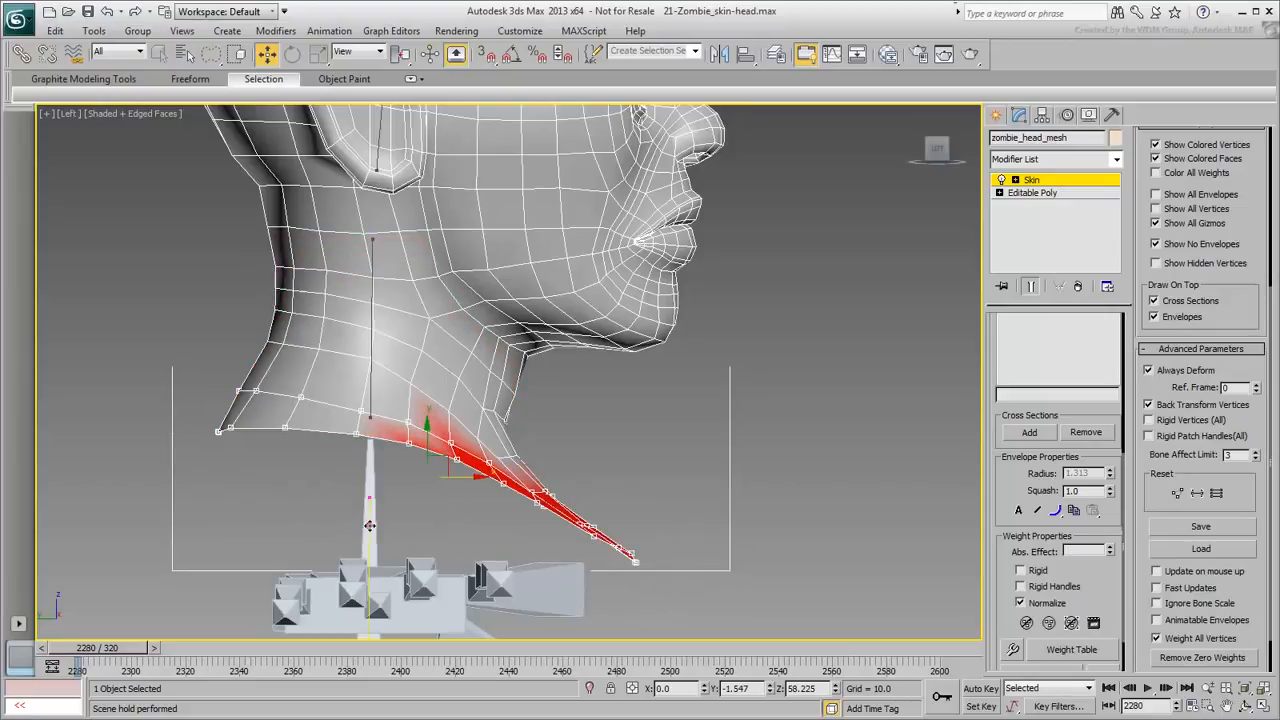
{"action": "type", "text": "1"}
{"action": "key", "text": "Return"}
Step: Select the vertex loop above the bottom rows of the neck and set its absolute effect for the Spine3 bone to about 0.68
{"action": "middle_click_drag", "start_coordinate": [606, 466], "coordinate": [235, 455], "text": "alt"}
{"action": "key", "text": "l"}
{"action": "key", "text": "z"}
{"action": "mouse_move", "coordinate": [268, 318]}
{"action": "left_mouse_down"}
{"action": "mouse_move", "coordinate": [520, 398]}
{"action": "mouse_move", "coordinate": [438, 330]}
{"action": "mouse_move", "coordinate": [406, 333]}
{"action": "left_mouse_up"}
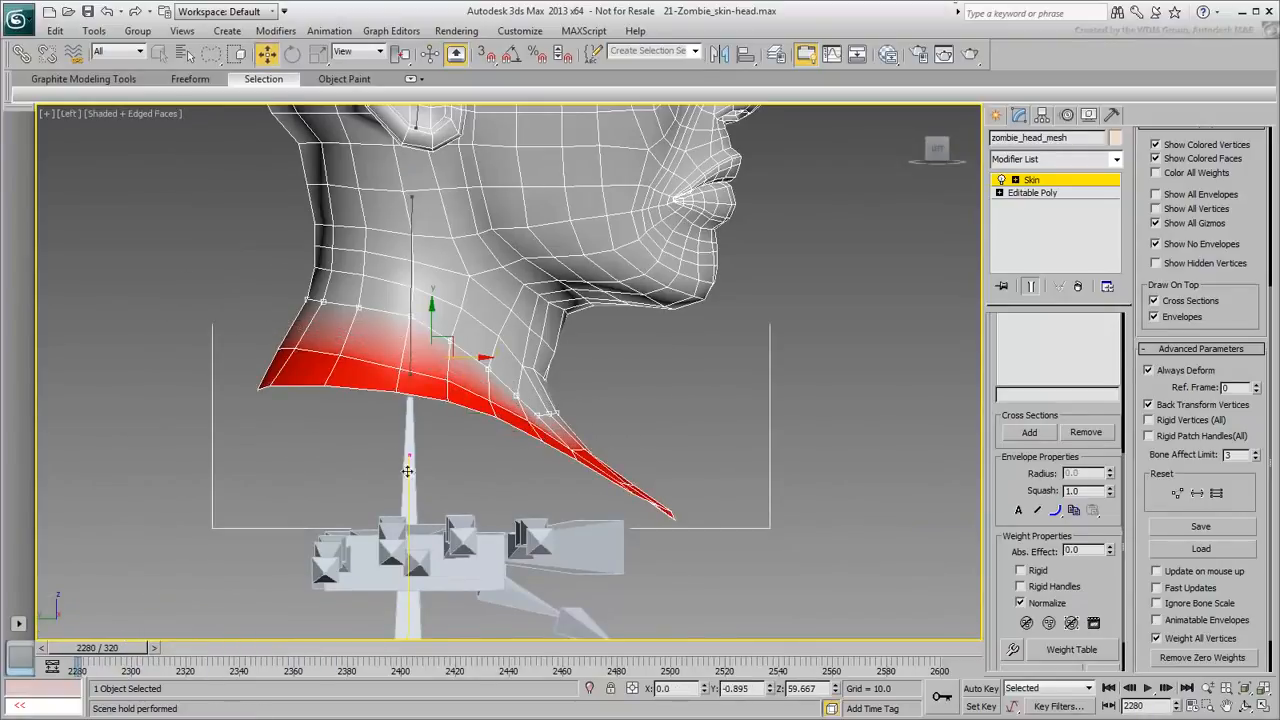
{"action": "middle_click_drag", "start_coordinate": [408, 471], "coordinate": [351, 651], "text": "alt"}
{"action": "left_click_drag", "start_coordinate": [112, 648], "coordinate": [136, 648]}
{"action": "left_click_drag", "start_coordinate": [1109, 553], "coordinate": [1106, 518]}
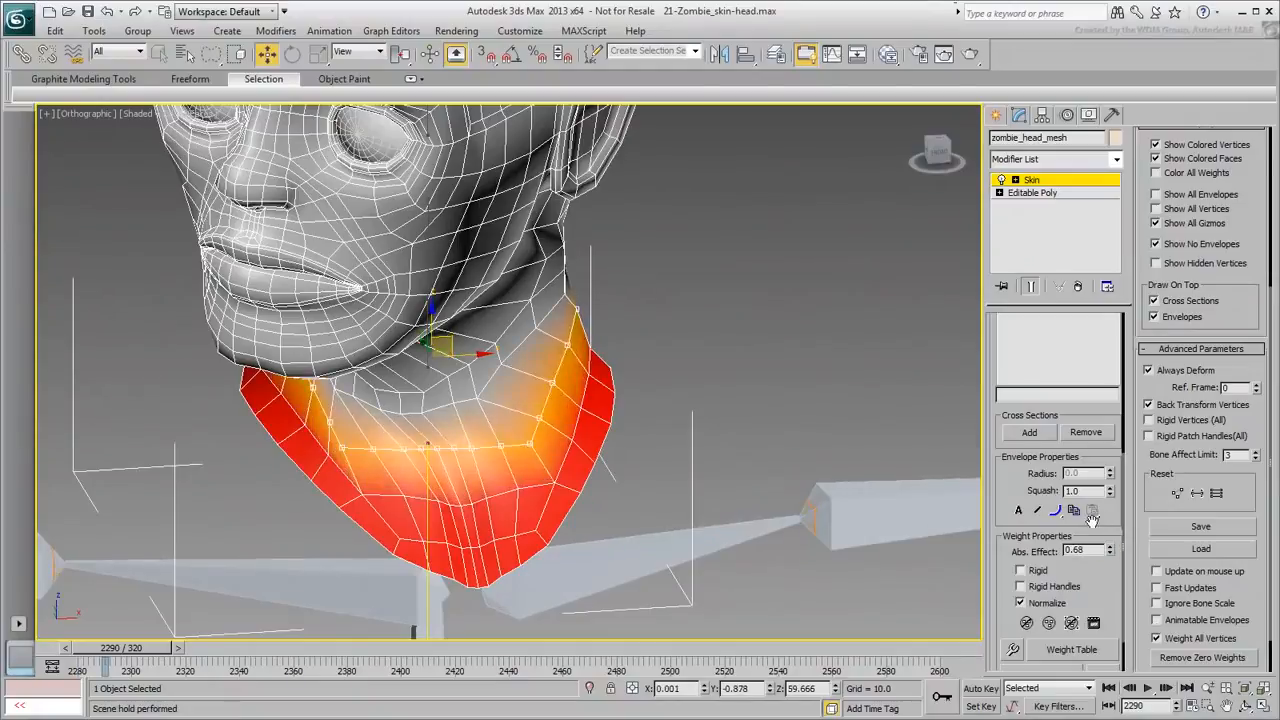
{"action": "key", "text": "f"}
{"action": "left_click_drag", "start_coordinate": [130, 648], "coordinate": [342, 648]}
{"action": "left_click_drag", "start_coordinate": [1109, 553], "coordinate": [1109, 547]}
{"action": "left_click_drag", "start_coordinate": [340, 648], "coordinate": [430, 648]}
Step: In the head-tilt pose at frame 2410, set the neck bone's absolute effect to 0.144 on the vertices at the side edge of the lower neck
{"action": "mouse_move", "coordinate": [232, 369]}
{"action": "left_mouse_down"}
{"action": "mouse_move", "coordinate": [265, 384]}
{"action": "mouse_move", "coordinate": [315, 378]}
{"action": "mouse_move", "coordinate": [240, 358]}
{"action": "left_mouse_up"}
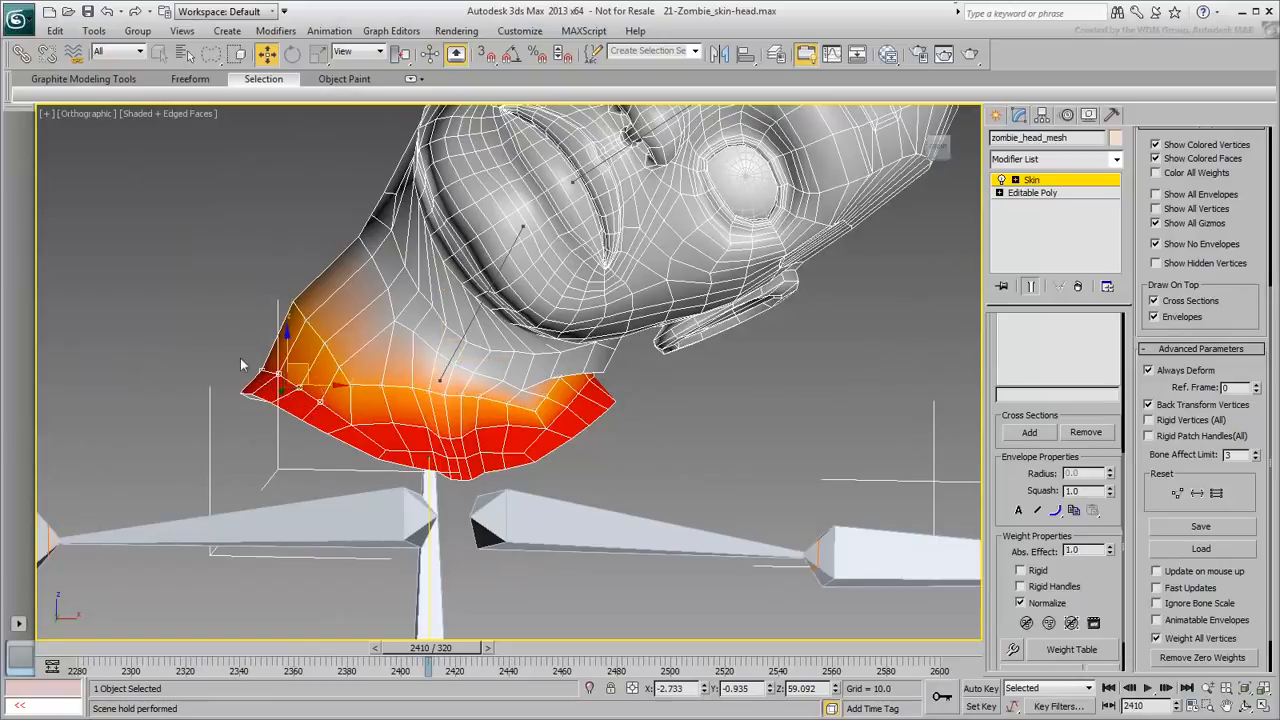
{"action": "left_click", "coordinate": [457, 349]}
{"action": "left_click_drag", "start_coordinate": [689, 414], "coordinate": [780, 411]}
{"action": "left_click_drag", "start_coordinate": [232, 370], "coordinate": [292, 342]}
{"action": "left_click_drag", "start_coordinate": [675, 426], "coordinate": [905, 420]}
{"action": "key", "text": "w"}
Step: Mirror the vertex weights from one side of the head to the other across the X plane with a threshold of 0.5
{"action": "scroll", "coordinate": [1245, 284], "scroll_direction": "up", "scroll_amount": 5}
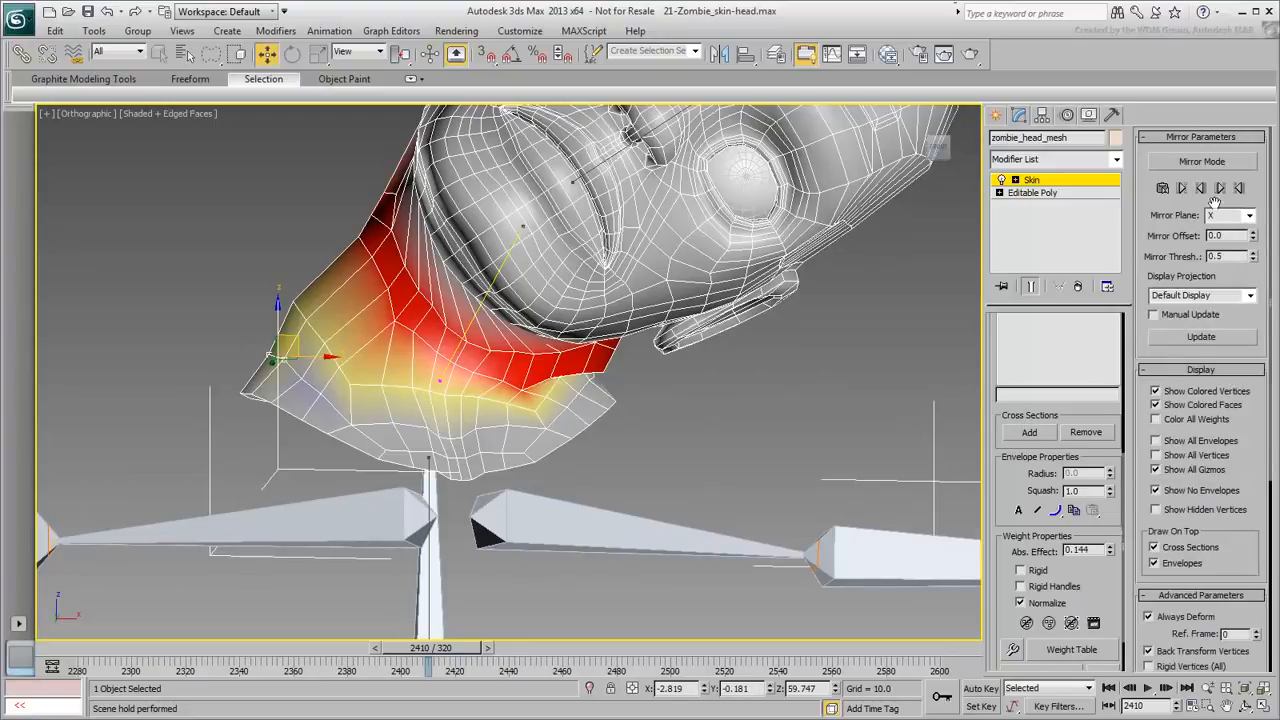
{"action": "left_click", "coordinate": [1201, 370]}
{"action": "left_click", "coordinate": [1202, 161]}
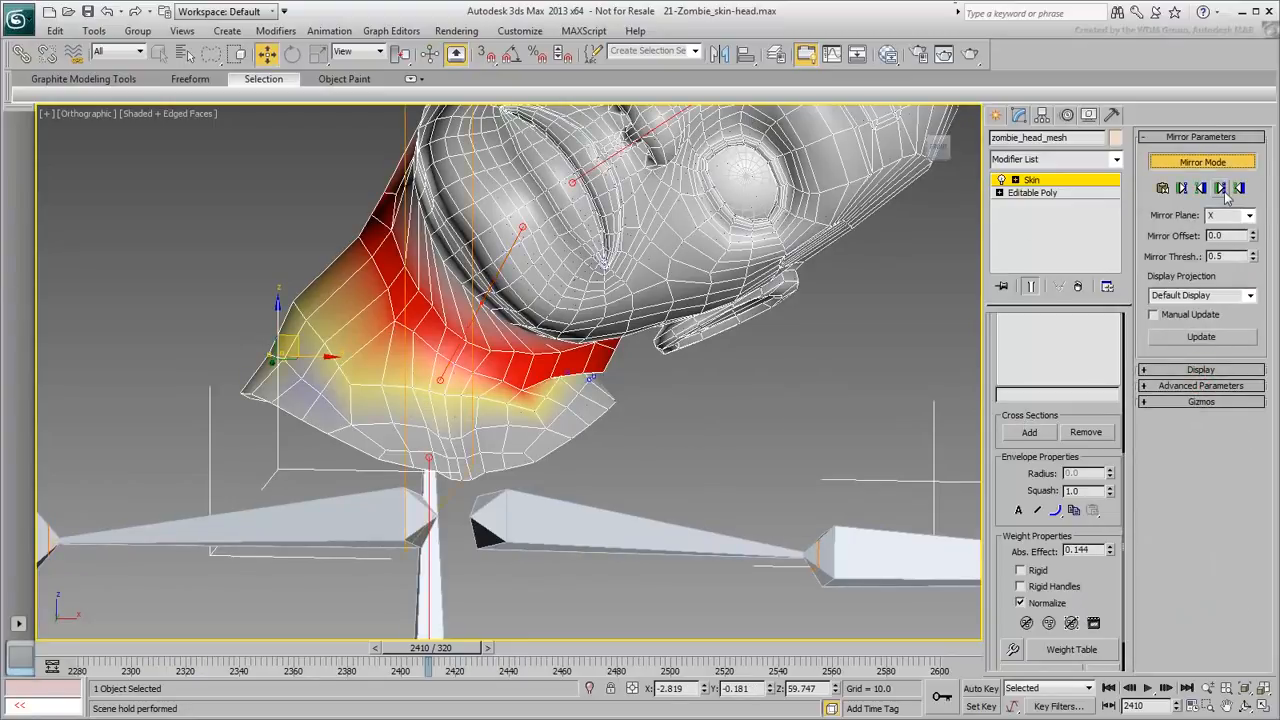
{"action": "left_click", "coordinate": [1221, 189]}
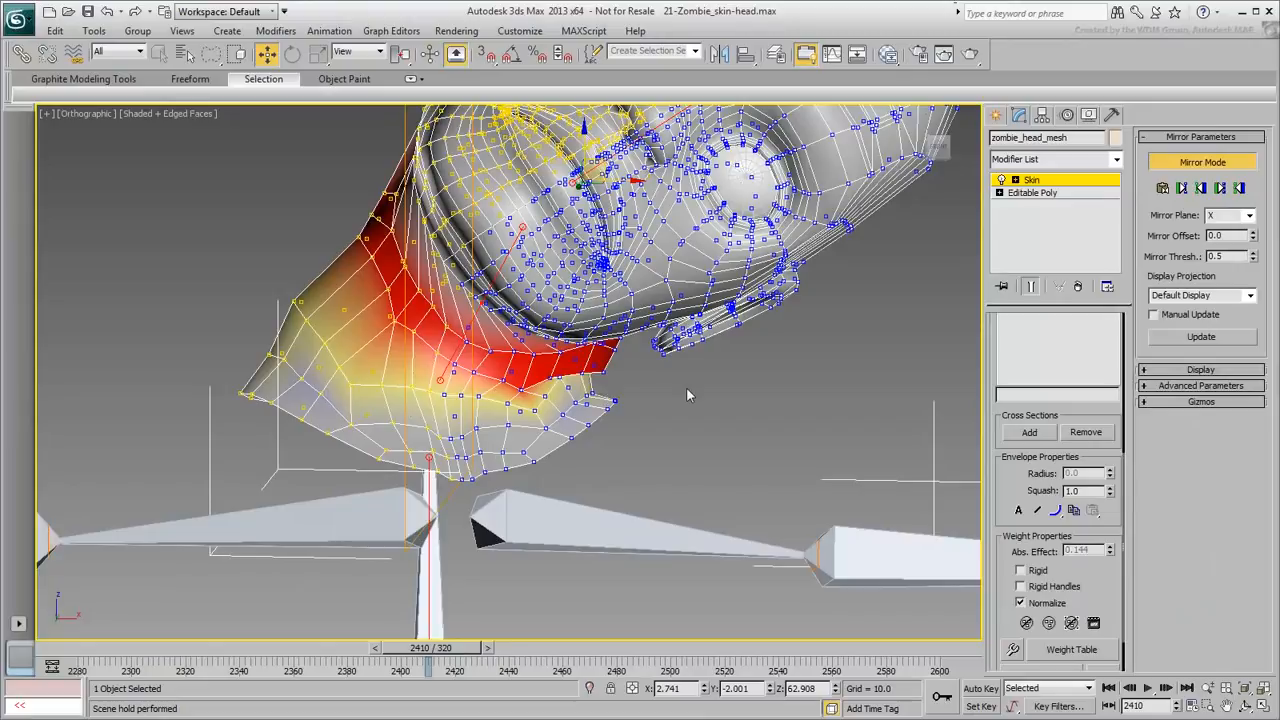
{"action": "left_click", "coordinate": [681, 391]}
Step: Leave mirror editing, select the vertex loop around the middle of the neck and blend in influence from the Spine3 bone
{"action": "left_click", "coordinate": [371, 256]}
{"action": "left_click", "coordinate": [359, 237], "text": "ctrl"}
{"action": "key", "text": "alt+l"}
{"action": "left_click", "coordinate": [1182, 162]}
{"action": "mouse_move", "coordinate": [430, 359]}
{"action": "middle_mouse_down", "text": "alt"}
{"action": "mouse_move", "coordinate": [543, 394]}
{"action": "mouse_move", "coordinate": [423, 358]}
{"action": "middle_mouse_up", "text": "alt"}
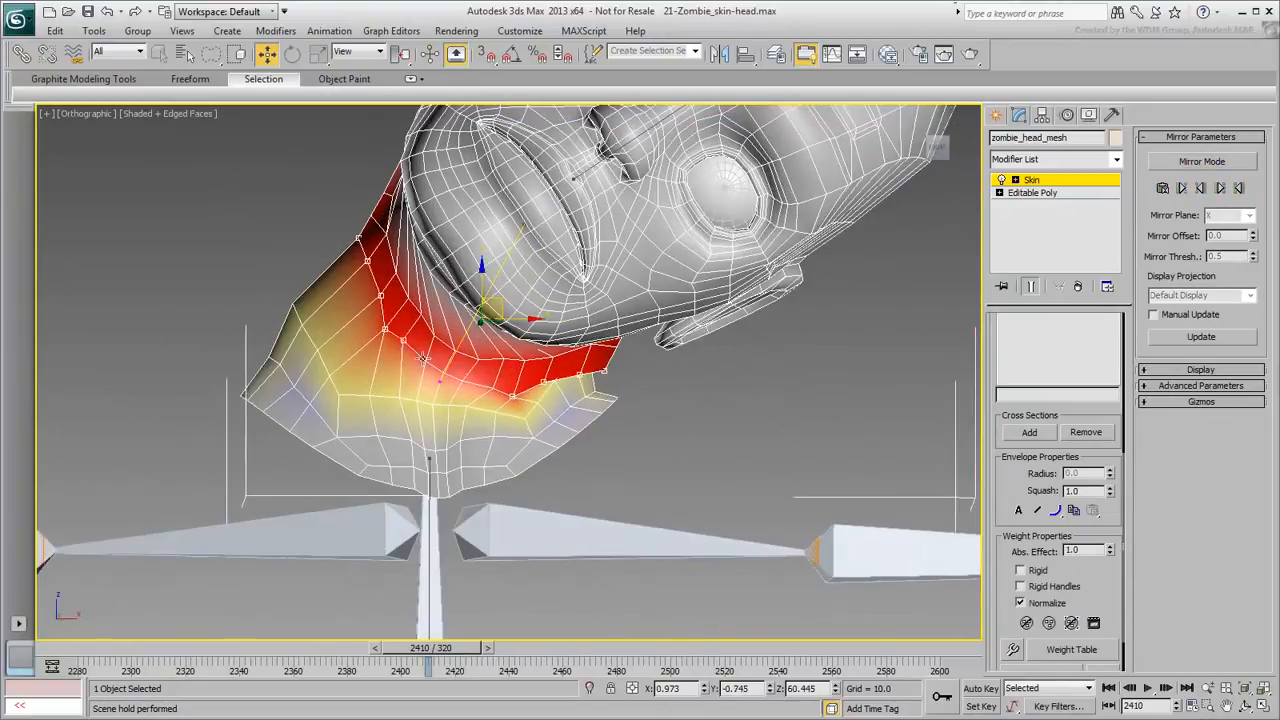
{"action": "left_click", "coordinate": [429, 465]}
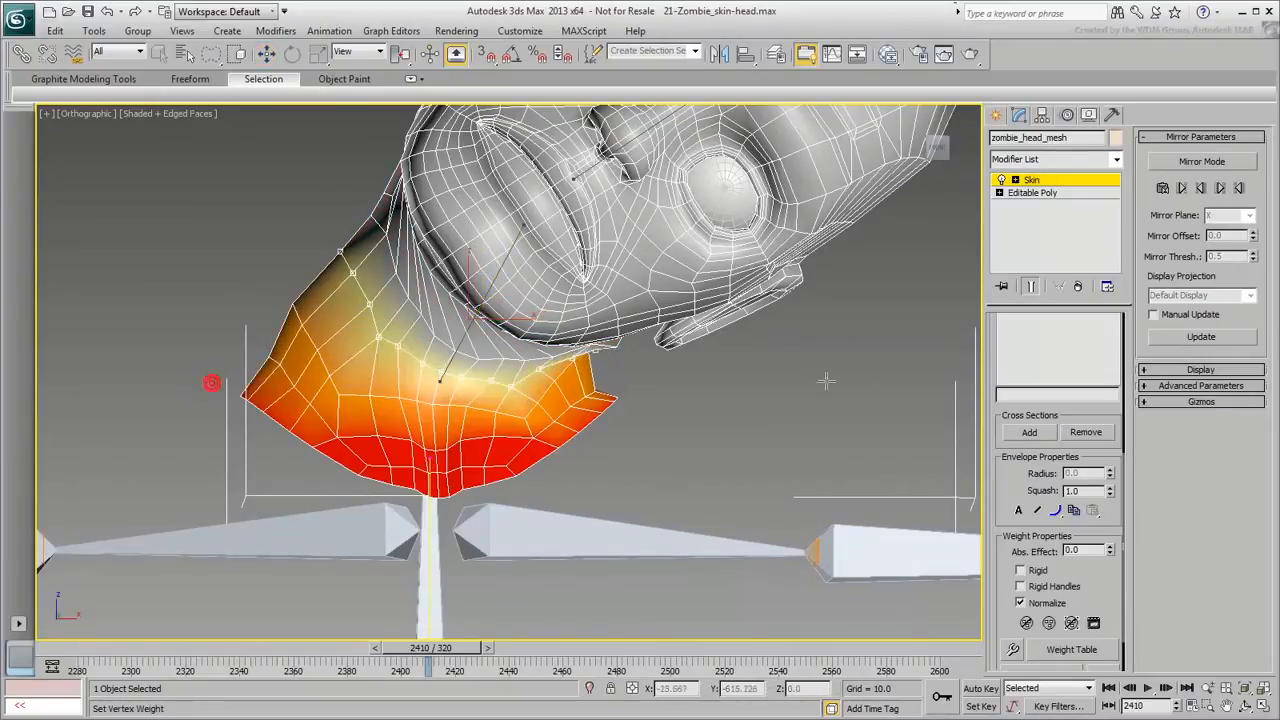
Step: Select the neck vertex loops closer to the jaw and give them a lighter Spine3 bone influence
{"action": "left_click", "coordinate": [405, 299]}
{"action": "left_click", "coordinate": [390, 277], "text": "ctrl"}
{"action": "key", "text": "alt+l"}
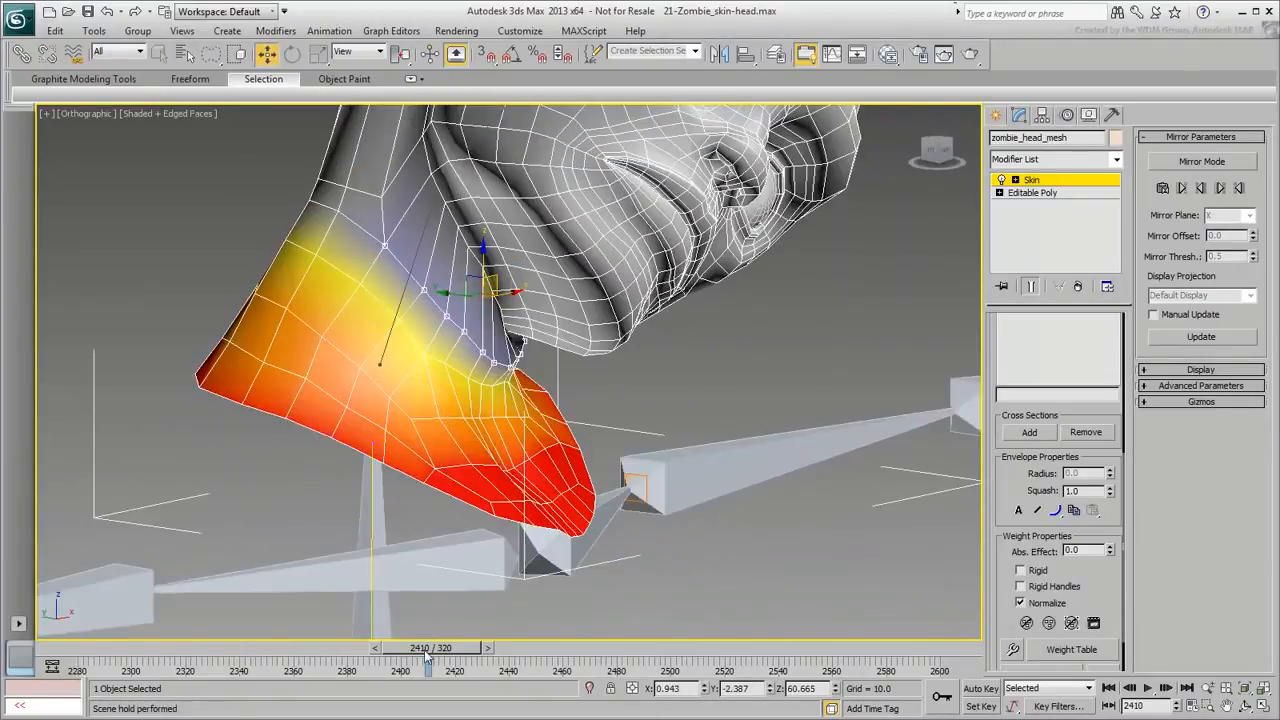
Step: Select the vertices at the upper neck below the ear and set their absolute effect for the head bone to 0.301
{"action": "left_click_drag", "start_coordinate": [429, 650], "coordinate": [391, 648]}
{"action": "key", "text": "w"}
{"action": "left_click", "coordinate": [386, 192]}
{"action": "key", "text": "l"}
{"action": "key", "text": "z"}
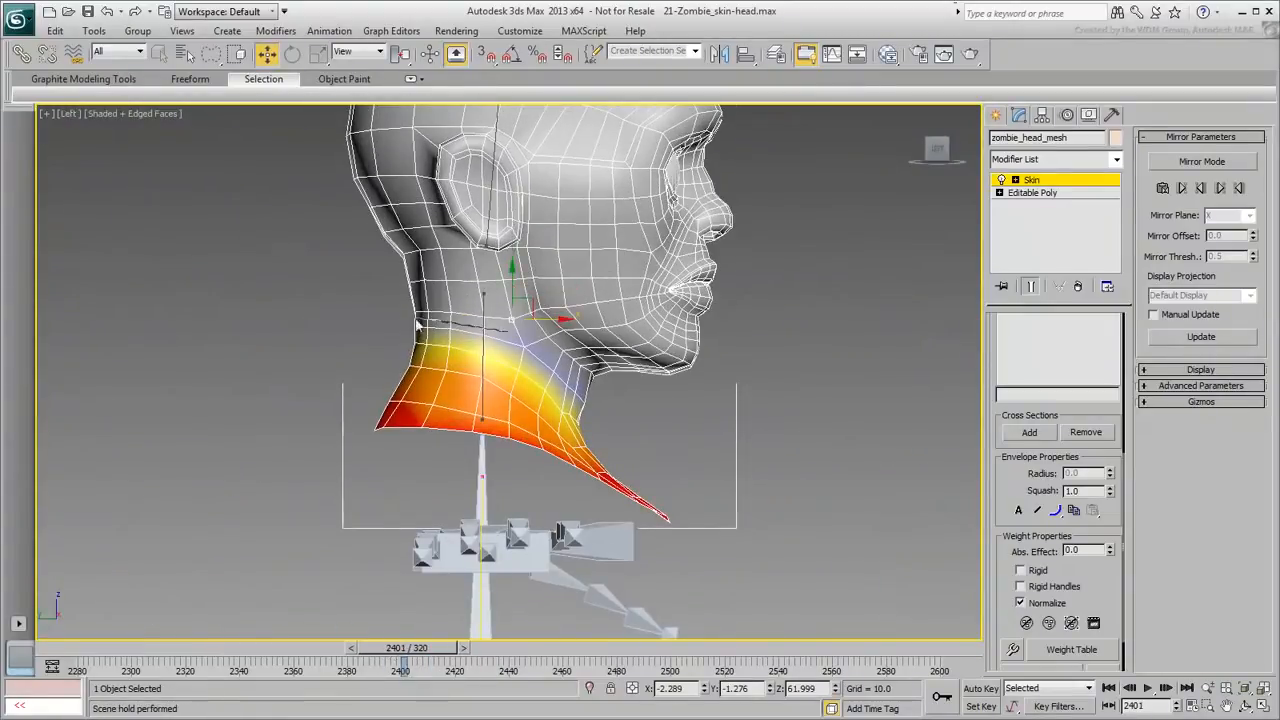
{"action": "middle_click_drag", "start_coordinate": [421, 508], "coordinate": [290, 512], "text": "alt"}
{"action": "left_click_drag", "start_coordinate": [398, 648], "coordinate": [415, 648]}
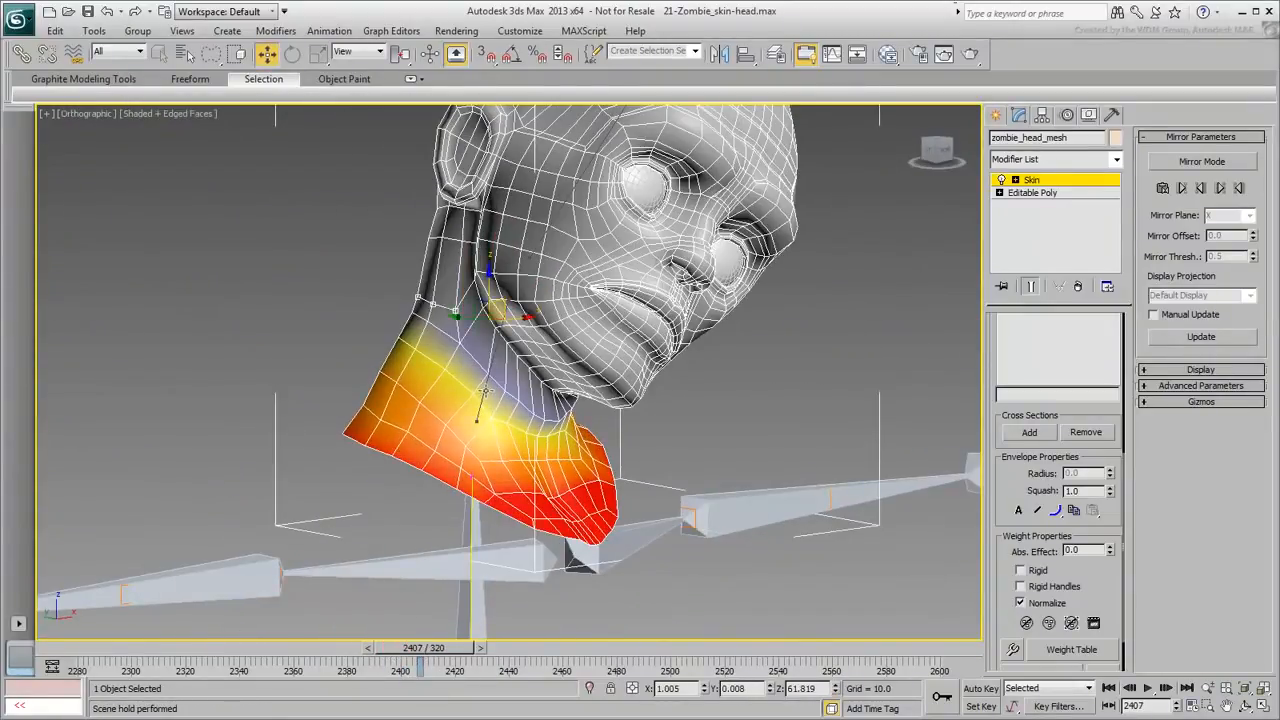
{"action": "left_click", "coordinate": [469, 501]}
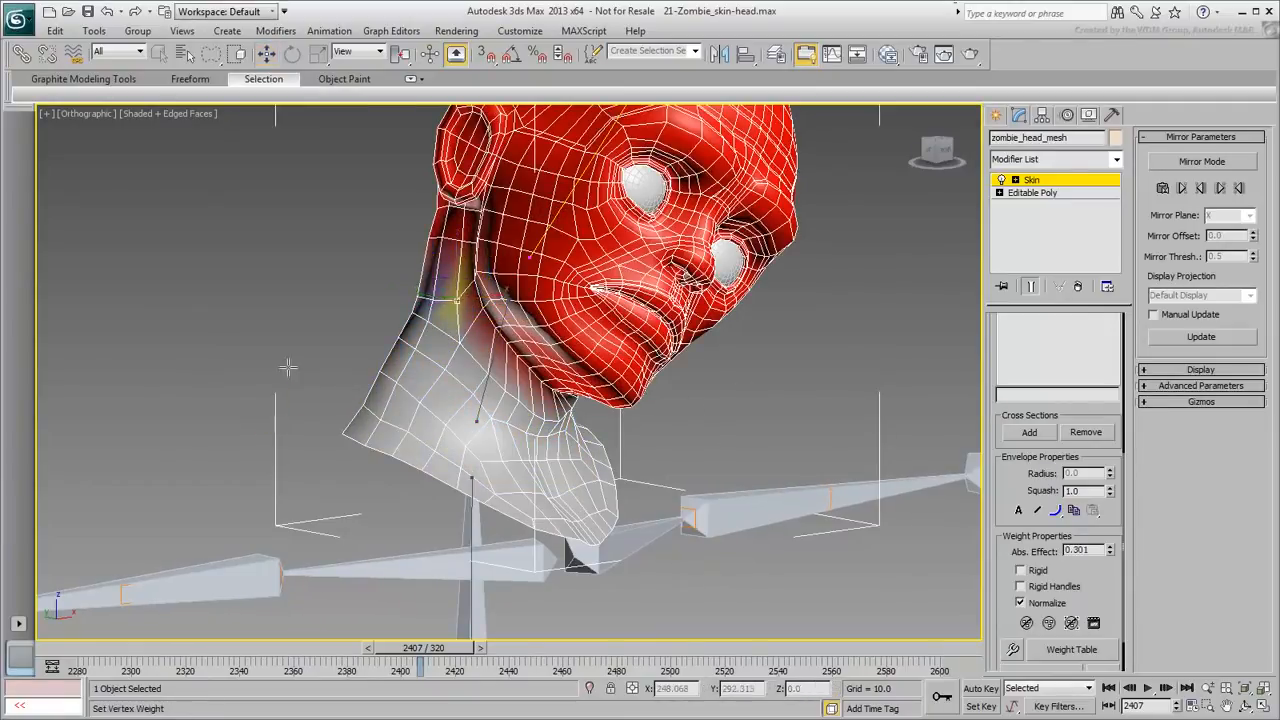
Step: Set the side-of-neck vertices' absolute effect for the Spine3 bone to 0.74 and mirror the vertex weights to the other side
{"action": "left_click_drag", "start_coordinate": [447, 648], "coordinate": [420, 662]}
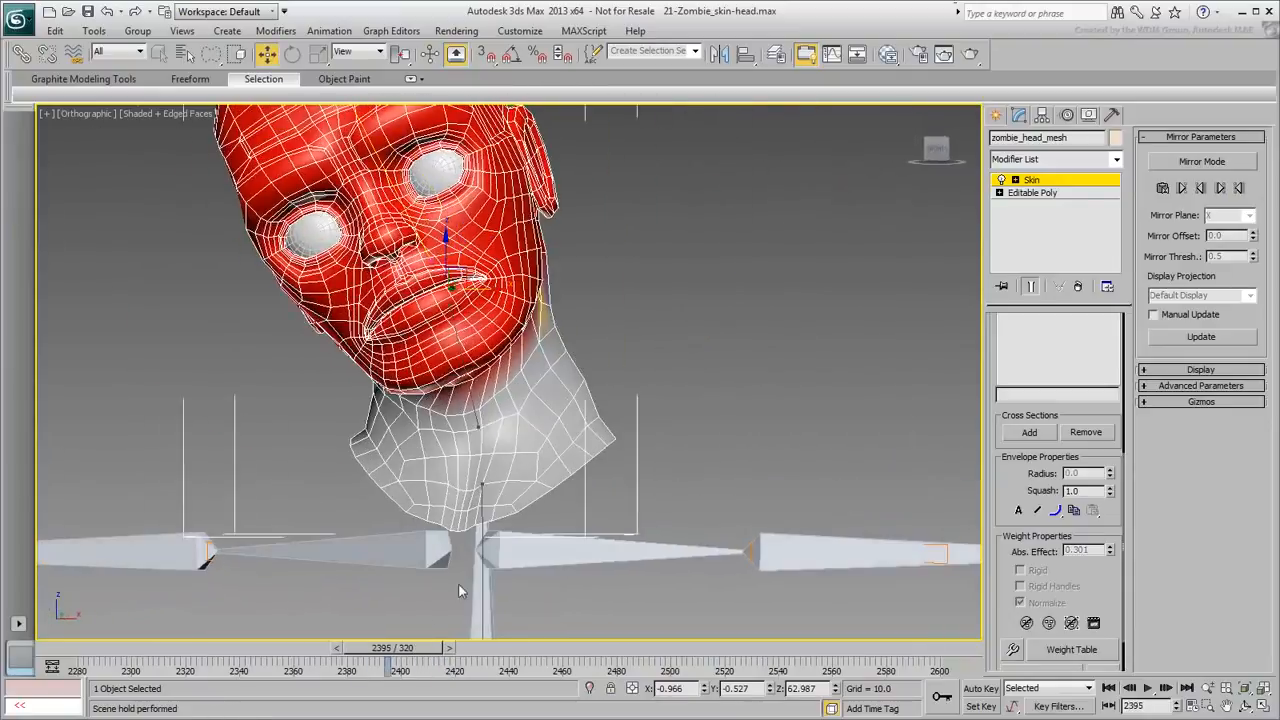
{"action": "mouse_move", "coordinate": [429, 650]}
{"action": "left_mouse_down"}
{"action": "mouse_move", "coordinate": [460, 653]}
{"action": "mouse_move", "coordinate": [430, 652]}
{"action": "left_mouse_up"}
{"action": "mouse_move", "coordinate": [637, 374]}
{"action": "left_mouse_down"}
{"action": "mouse_move", "coordinate": [578, 420]}
{"action": "mouse_move", "coordinate": [563, 413]}
{"action": "left_mouse_up"}
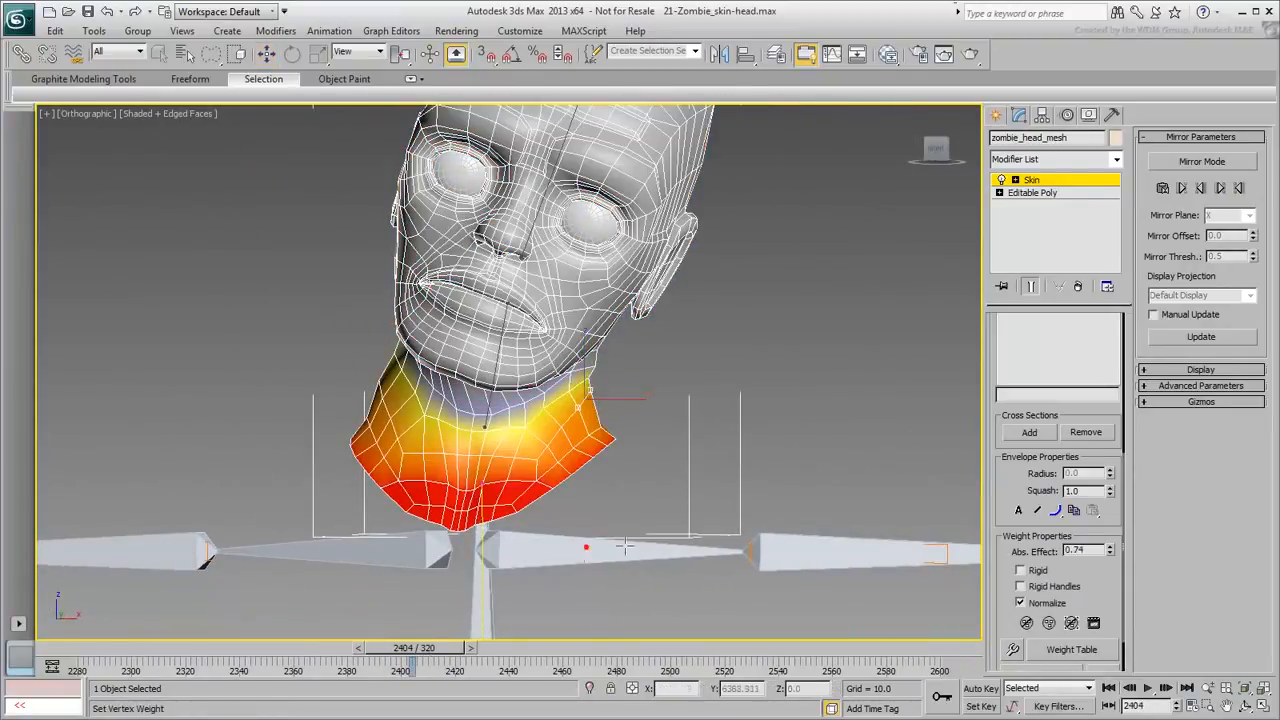
{"action": "left_click", "coordinate": [1202, 161]}
Step: In the head-back pose at frame 2491, select the creased vertex at the back of the neck and give it slight head bone influence
{"action": "left_click_drag", "start_coordinate": [414, 649], "coordinate": [615, 652]}
{"action": "middle_click_drag", "start_coordinate": [560, 546], "coordinate": [489, 546], "text": "alt"}
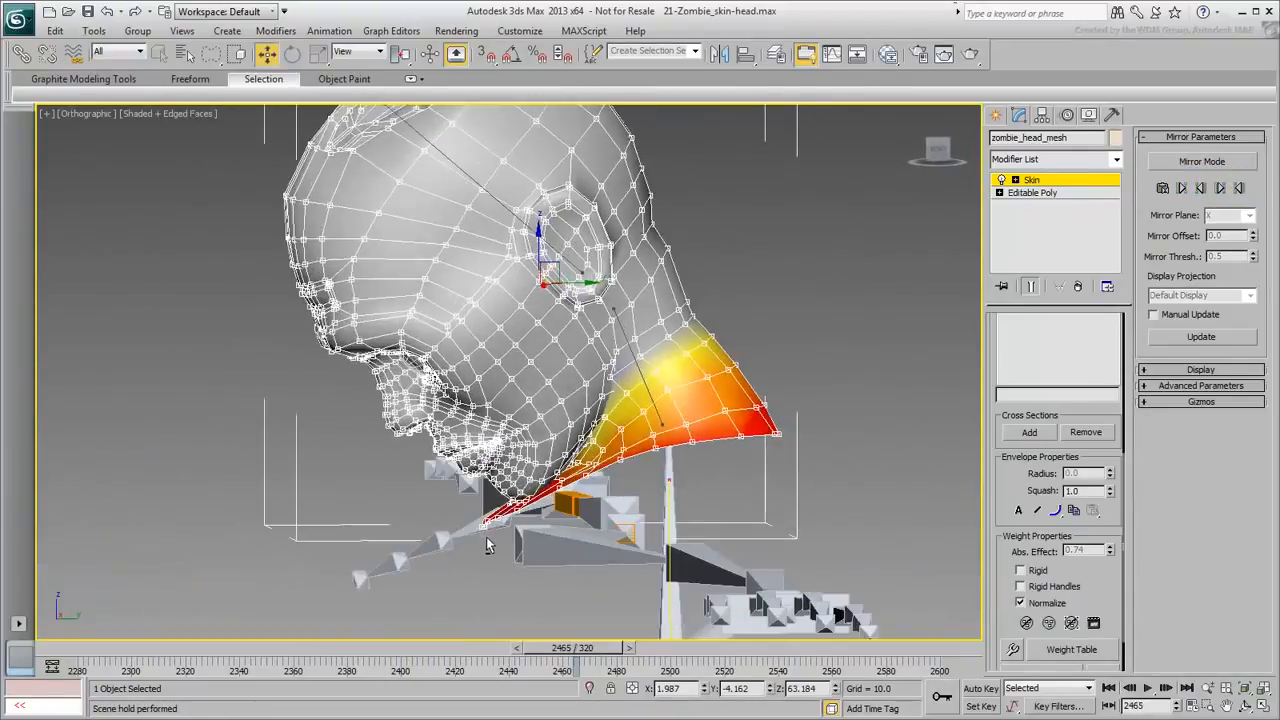
{"action": "left_click_drag", "start_coordinate": [626, 650], "coordinate": [654, 651]}
{"action": "scroll", "coordinate": [840, 440], "scroll_direction": "up", "scroll_amount": 3}
{"action": "left_click", "coordinate": [636, 320]}
{"action": "scroll", "coordinate": [660, 370], "scroll_direction": "down", "scroll_amount": 2}
{"action": "middle_click_drag", "start_coordinate": [638, 330], "coordinate": [614, 423]}
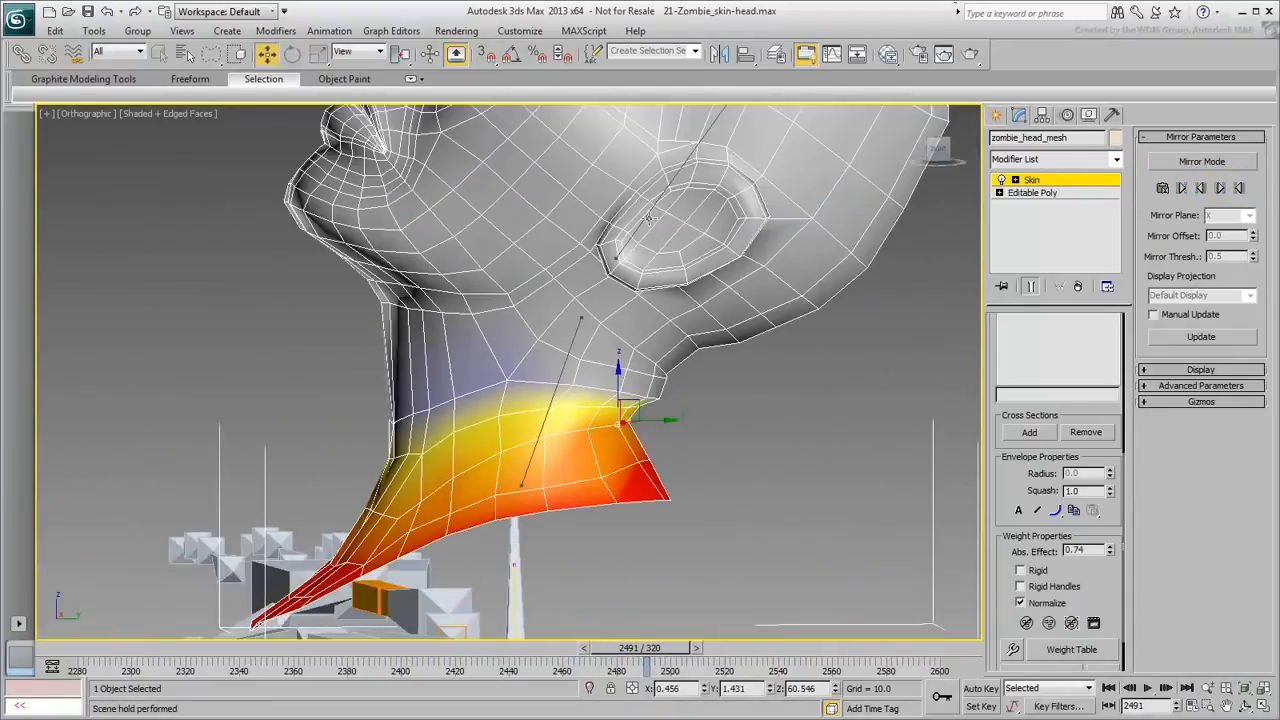
{"action": "left_click", "coordinate": [648, 214]}
{"action": "left_click", "coordinate": [701, 434]}
Step: Weight the neighbouring vertices of the back-of-neck crease to the head bone, setting the outermost one's absolute effect to 0.038
{"action": "left_click", "coordinate": [630, 408]}
{"action": "left_click", "coordinate": [652, 397]}
{"action": "left_click", "coordinate": [581, 318]}
{"action": "left_click", "coordinate": [645, 222]}
{"action": "key", "text": "ctrl+z"}
{"action": "key", "text": "w"}
{"action": "left_click", "coordinate": [629, 408]}
{"action": "left_click", "coordinate": [654, 398]}
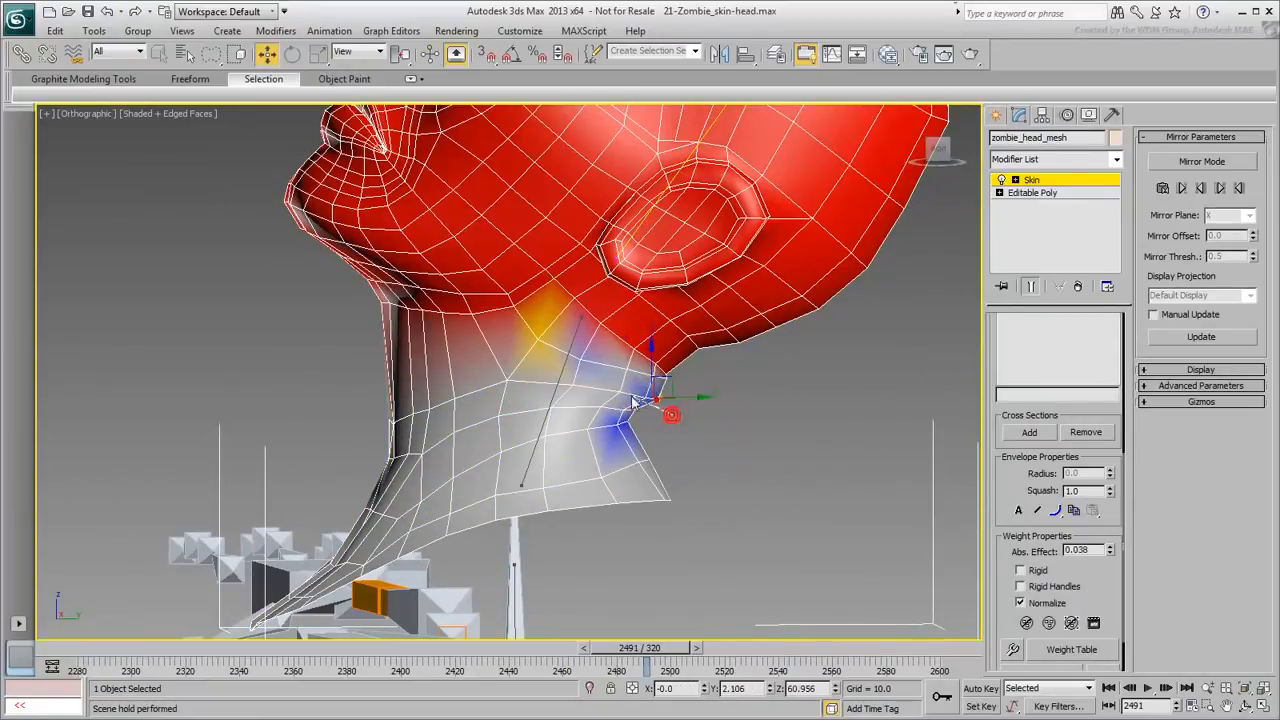
Step: Select the vertices just above the back-of-neck crease and rebalance their weights between the head and neck bones
{"action": "left_click", "coordinate": [694, 511]}
{"action": "left_click_drag", "start_coordinate": [611, 356], "coordinate": [668, 388]}
{"action": "scroll", "coordinate": [669, 383], "scroll_direction": "up", "scroll_amount": 3}
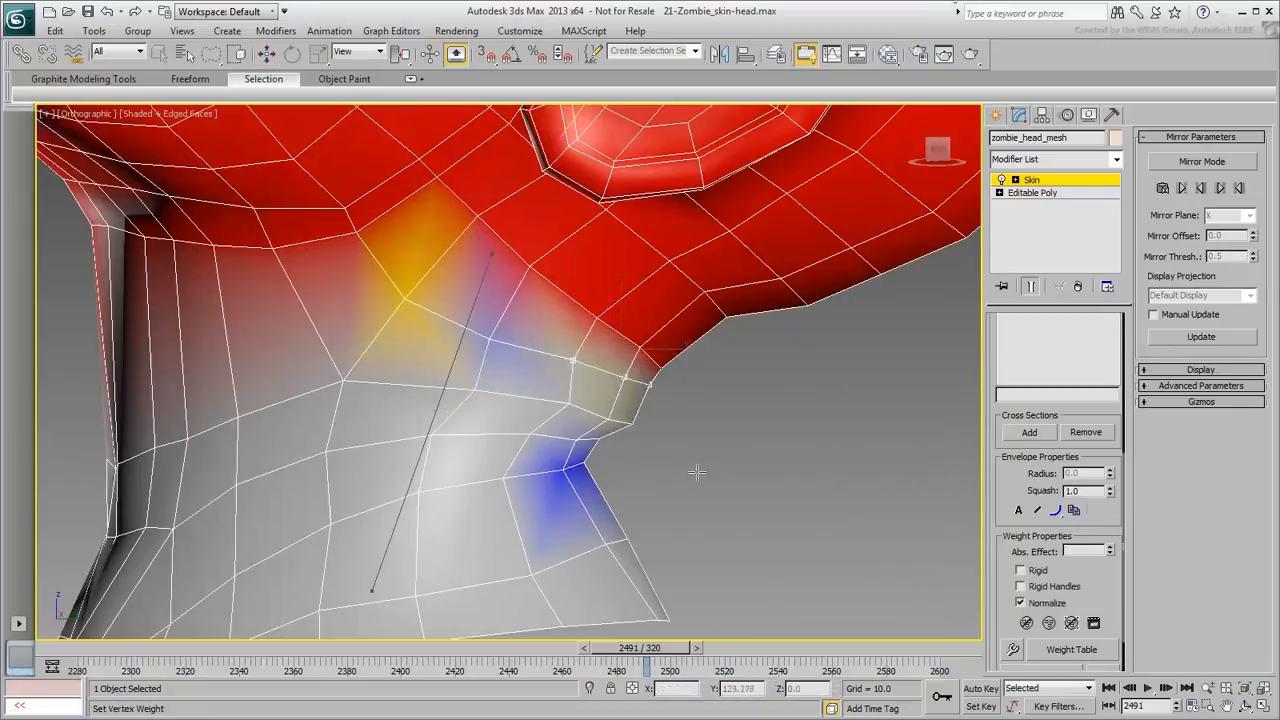
{"action": "scroll", "coordinate": [683, 438], "scroll_direction": "down", "scroll_amount": 3}
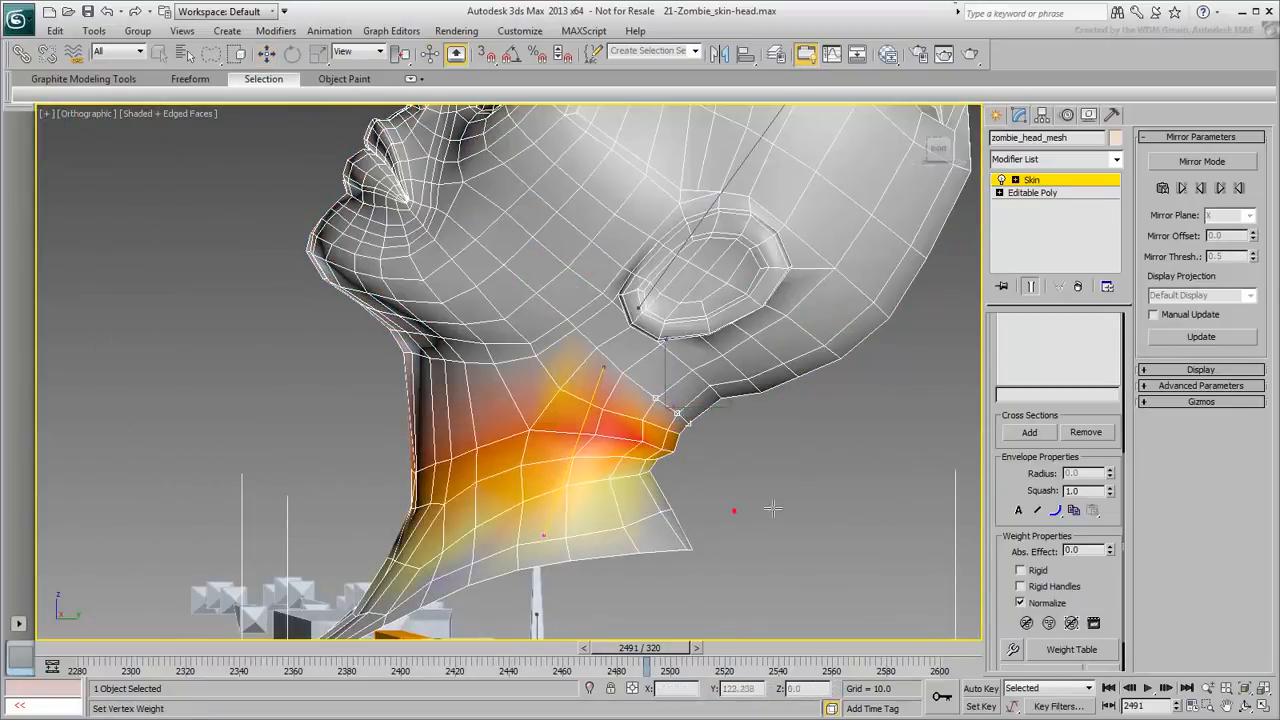
Step: Select the front neck vertices beneath the chin, blend in head bone influence and return to frame 2280
{"action": "mouse_move", "coordinate": [632, 665]}
{"action": "left_mouse_down"}
{"action": "mouse_move", "coordinate": [580, 648]}
{"action": "mouse_move", "coordinate": [650, 648]}
{"action": "left_mouse_up"}
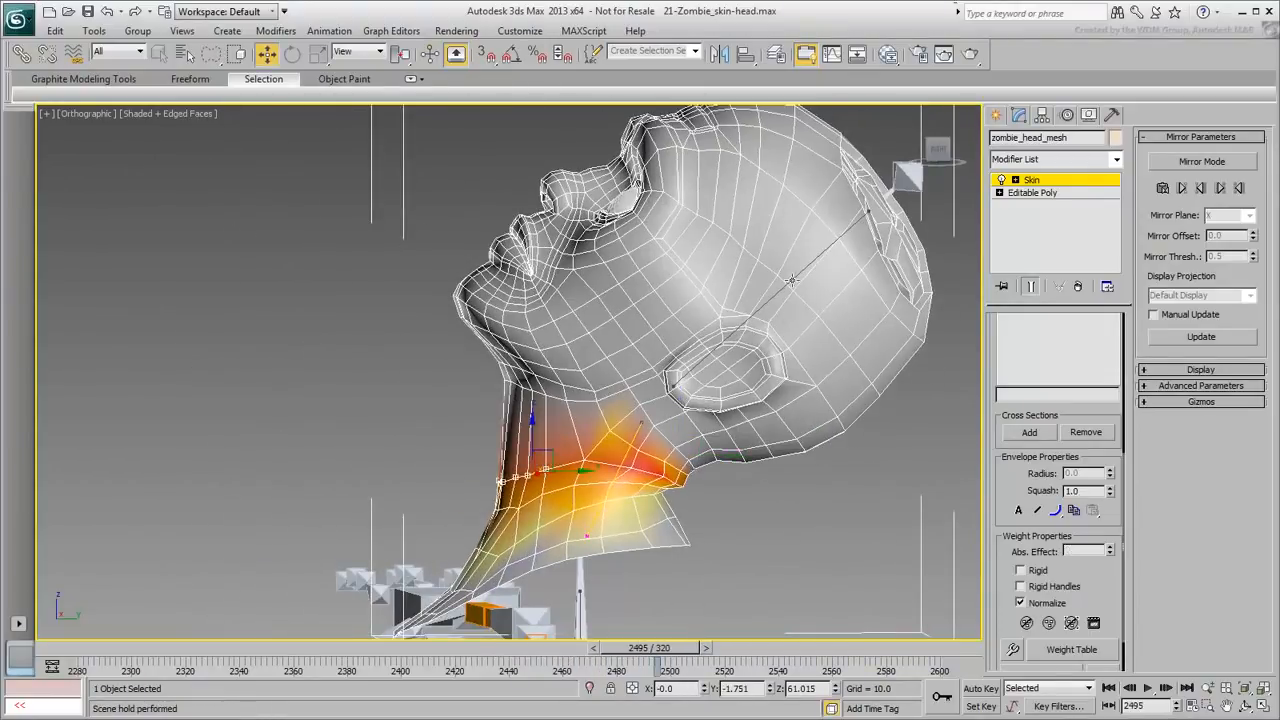
{"action": "left_click", "coordinate": [792, 280]}
{"action": "left_click_drag", "start_coordinate": [655, 651], "coordinate": [97, 633]}
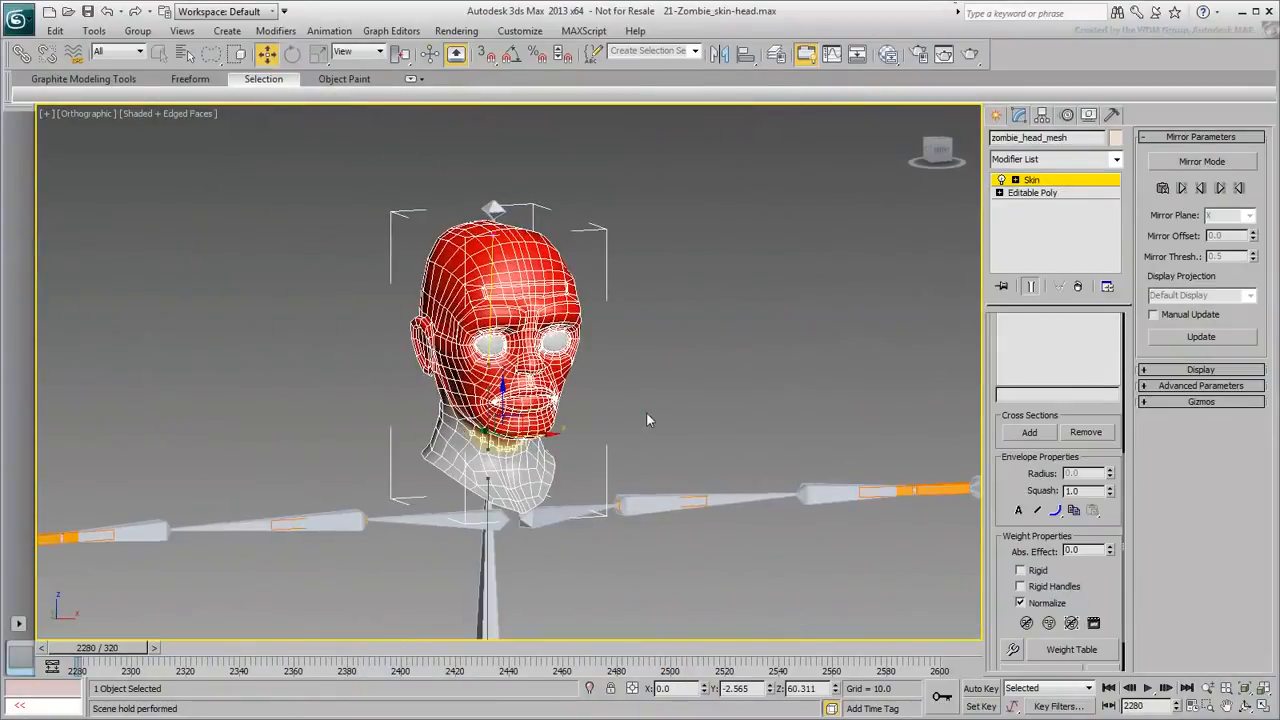
Step: In the head-turn pose at frame 2337, adjust individual back-of-neck vertices for the neck and head bones, one to 0.105 for the head bone
{"action": "key", "text": "ctrl+b"}
{"action": "left_click_drag", "start_coordinate": [126, 650], "coordinate": [275, 655]}
{"action": "middle_click_drag", "start_coordinate": [445, 426], "coordinate": [580, 412]}
{"action": "scroll", "coordinate": [580, 412], "scroll_direction": "up", "scroll_amount": 2}
{"action": "key", "text": "ctrl+b"}
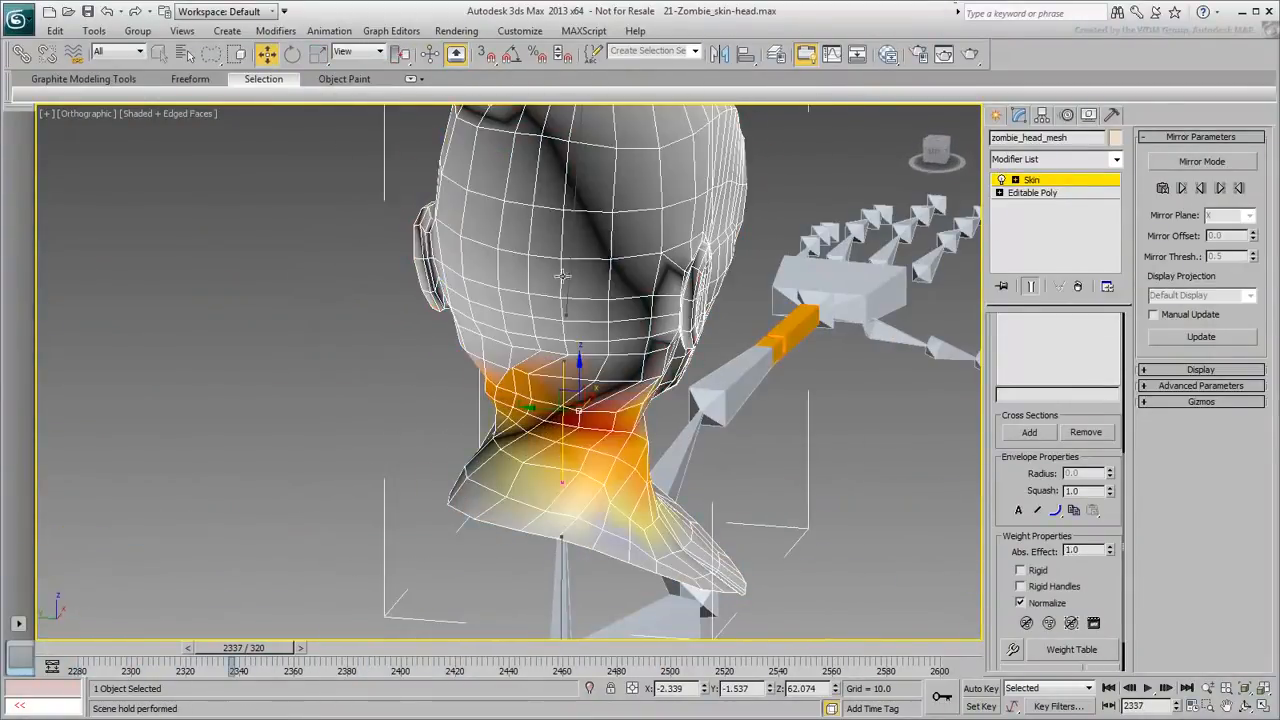
{"action": "middle_click_drag", "start_coordinate": [569, 456], "coordinate": [643, 383], "text": "alt"}
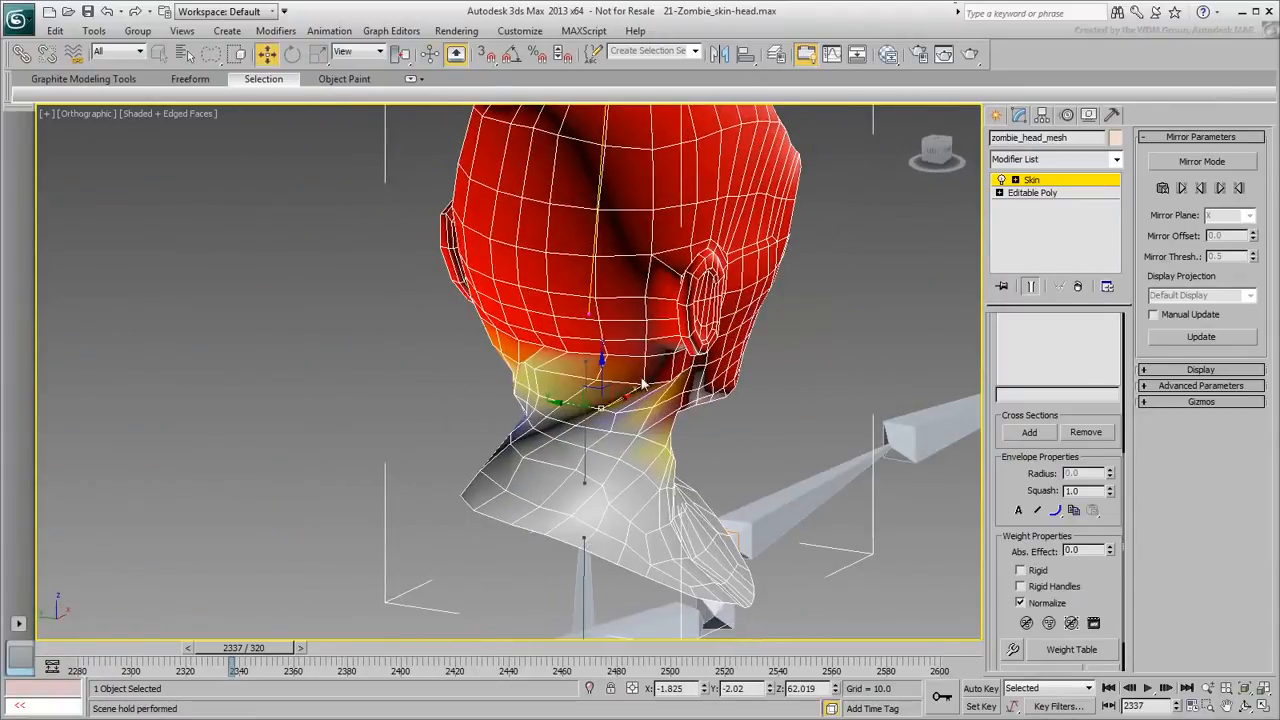
{"action": "key", "text": "w"}
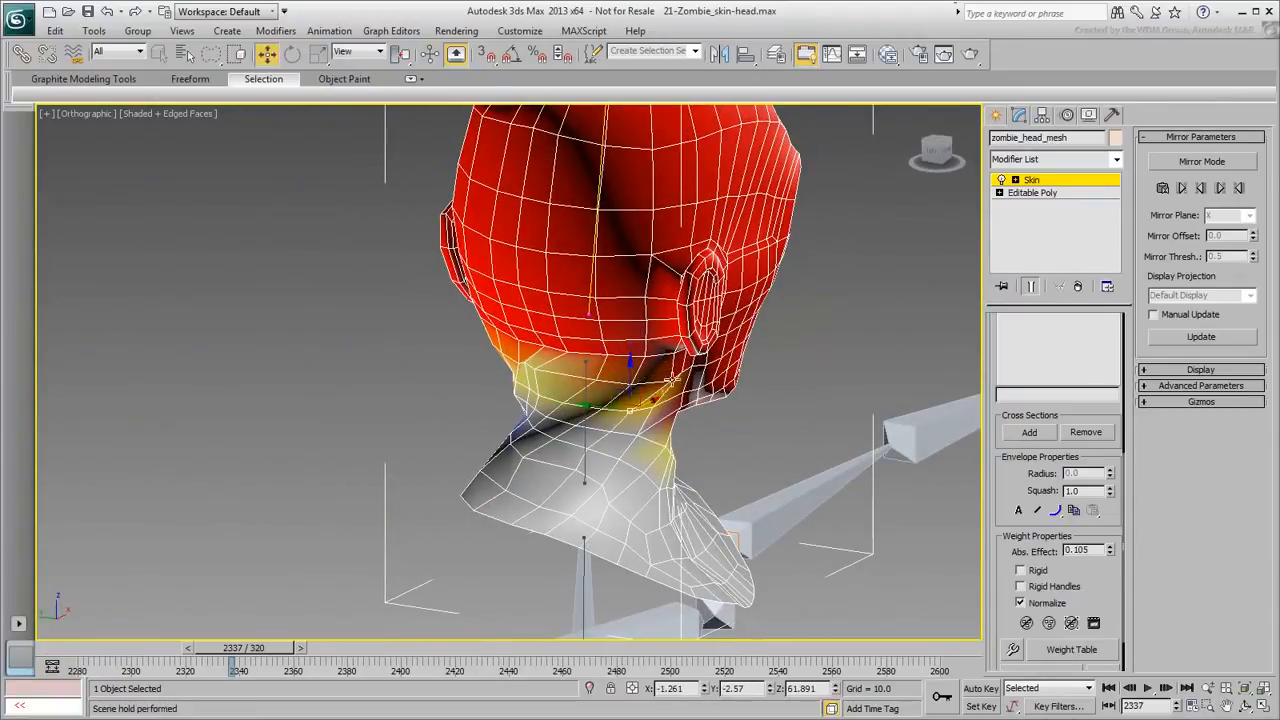
Step: Mirror the adjusted back-of-neck vertex weights to the opposite side
{"action": "left_click", "coordinate": [1201, 161]}
{"action": "left_click", "coordinate": [1220, 188]}
{"action": "left_click", "coordinate": [1201, 161]}
Step: Set the absolute effect of a vertex at the base of the skull to 0.276 for the head bone and mirror the vertex weights
{"action": "mouse_move", "coordinate": [590, 410]}
{"action": "middle_mouse_down", "text": "alt"}
{"action": "mouse_move", "coordinate": [690, 410]}
{"action": "mouse_move", "coordinate": [582, 412]}
{"action": "middle_mouse_up", "text": "alt"}
{"action": "left_click", "coordinate": [548, 360]}
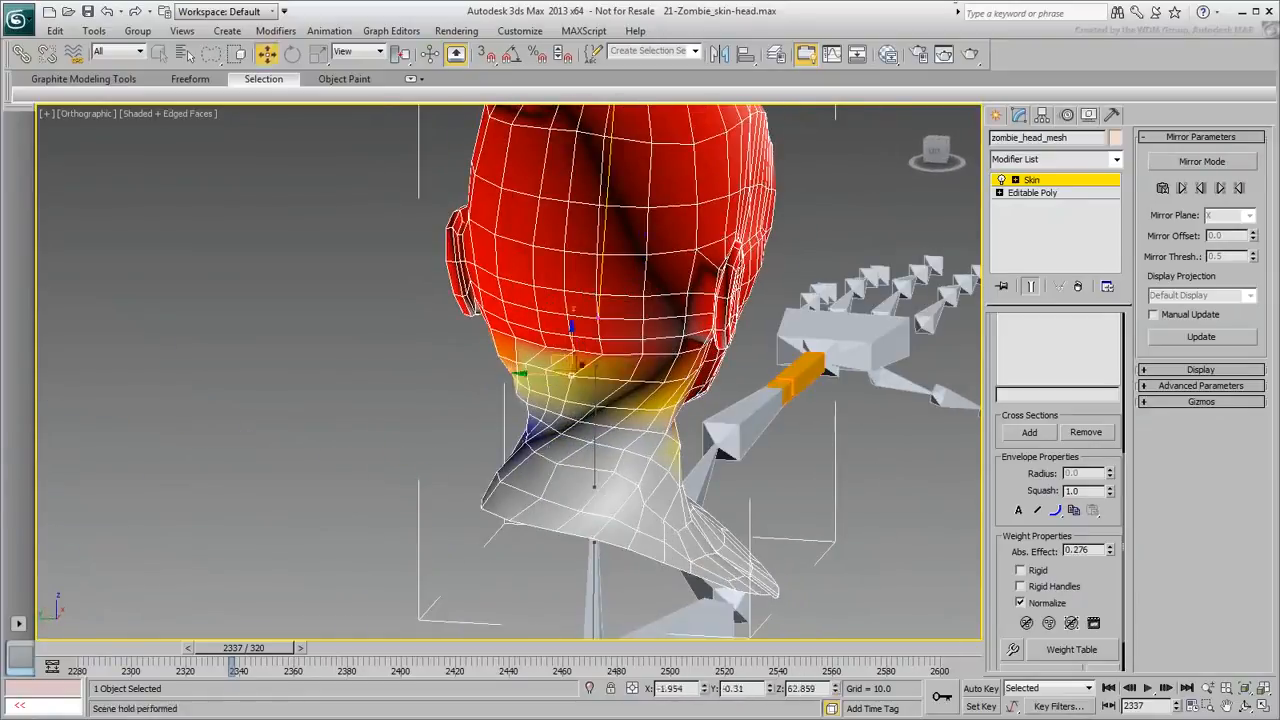
{"action": "middle_click_drag", "start_coordinate": [547, 369], "coordinate": [826, 434], "text": "alt"}
{"action": "mouse_move", "coordinate": [252, 651]}
{"action": "left_mouse_down"}
{"action": "mouse_move", "coordinate": [180, 650]}
{"action": "mouse_move", "coordinate": [238, 650]}
{"action": "left_mouse_up"}
{"action": "key", "text": "shift+z"}
{"action": "left_click", "coordinate": [1201, 161]}
{"action": "left_click", "coordinate": [1220, 188]}
{"action": "left_click", "coordinate": [1201, 161]}
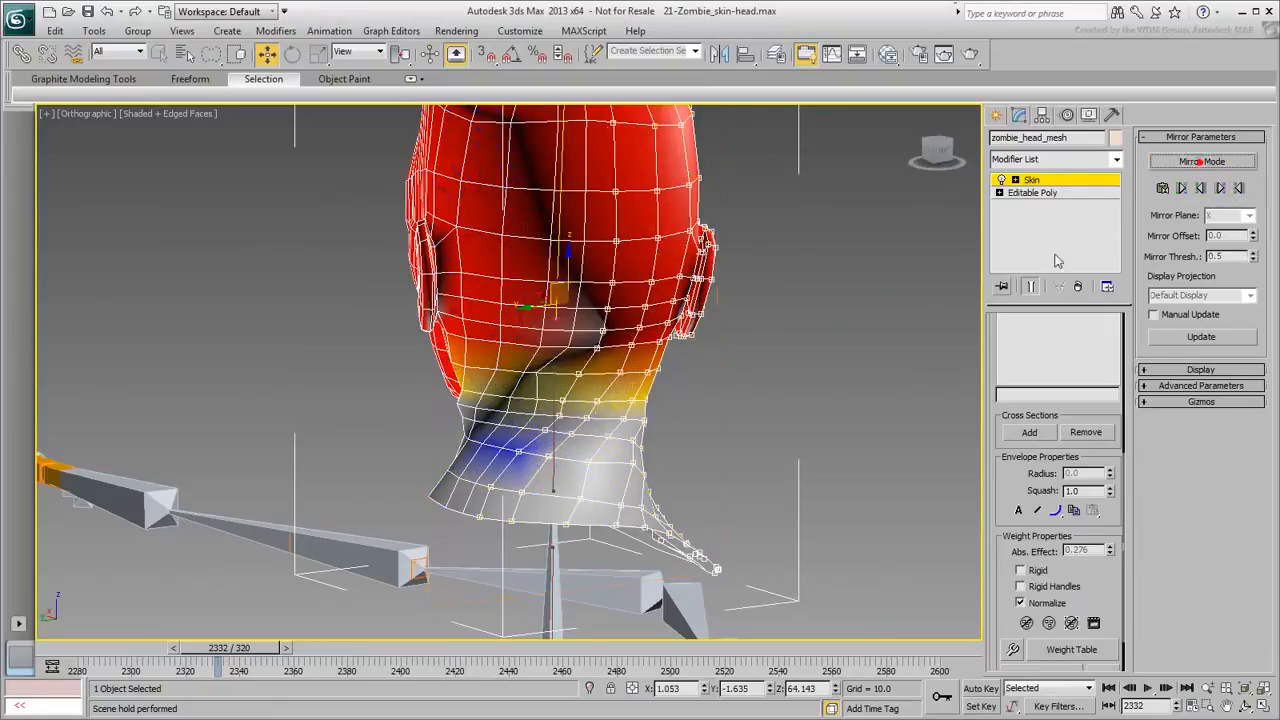
Step: Set the mirror threshold to 0.2 and mirror the vertex weights again
{"action": "left_click", "coordinate": [543, 374]}
{"action": "left_click", "coordinate": [564, 515]}
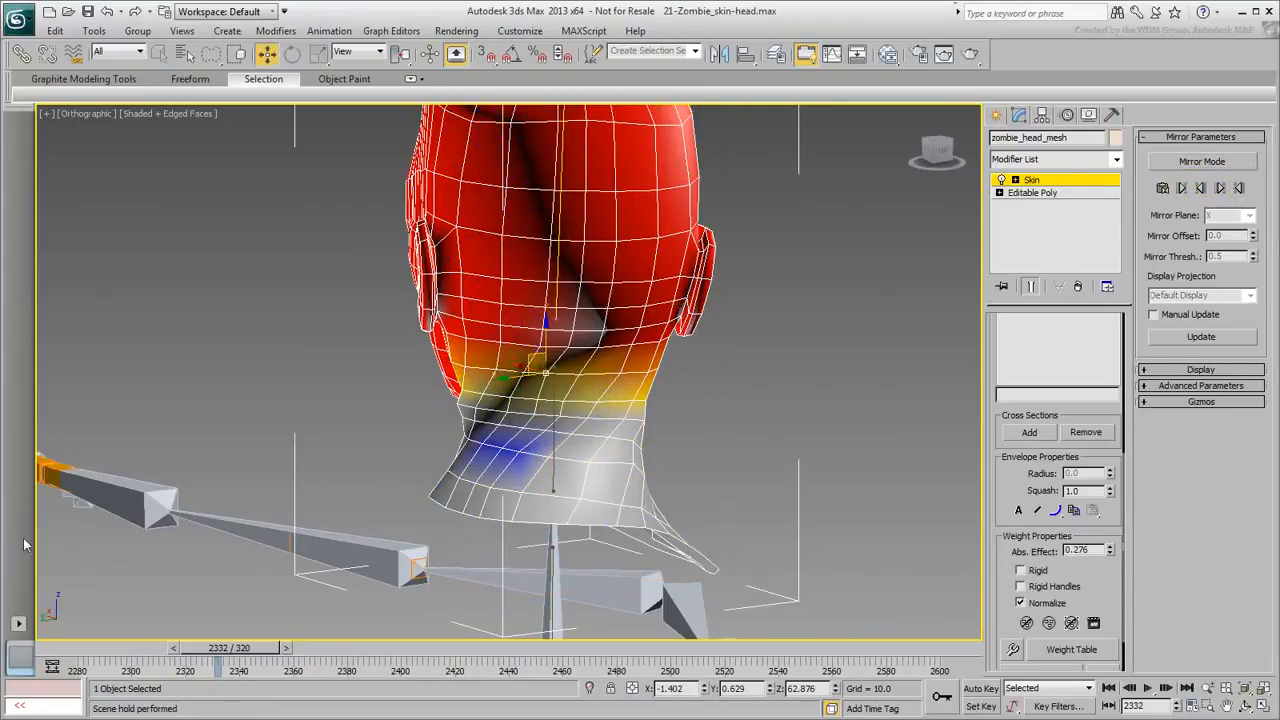
{"action": "left_click", "coordinate": [1201, 161]}
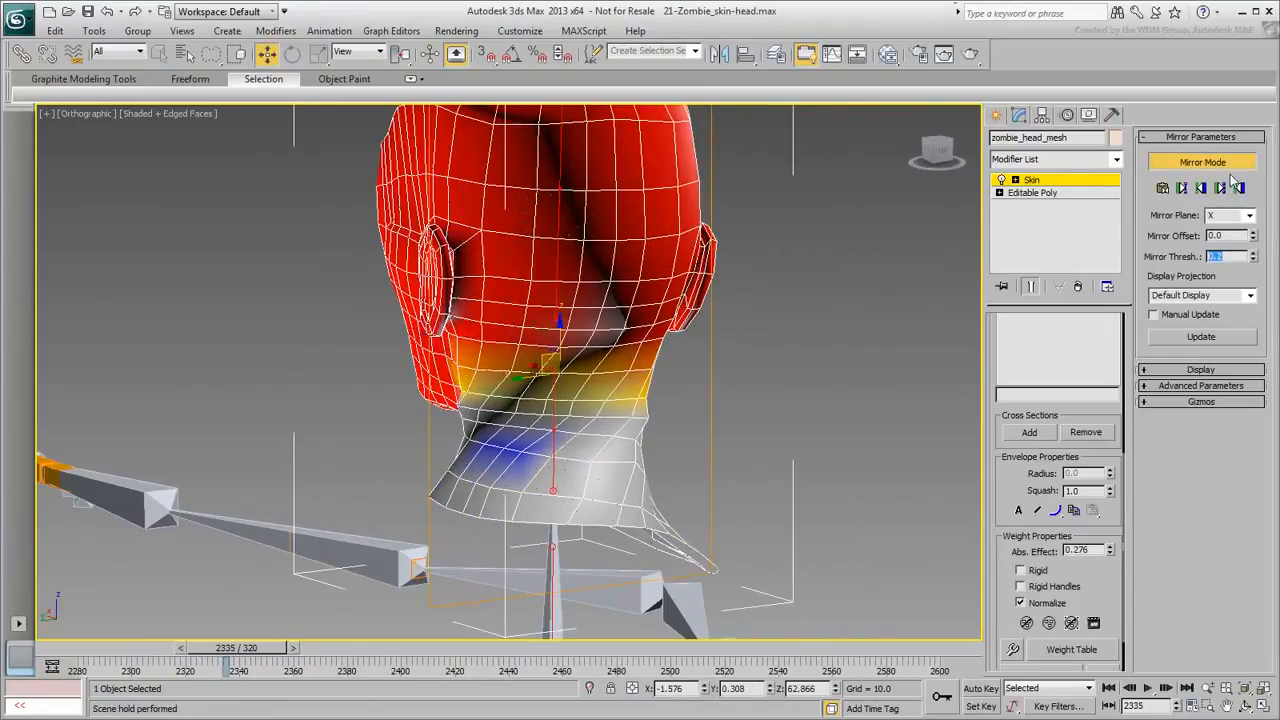
Step: Check the neck deformation through the animation, return to frame 2280, then exit envelope editing and deselect the head mesh
{"action": "left_click_drag", "start_coordinate": [236, 648], "coordinate": [614, 645]}
{"action": "left_click_drag", "start_coordinate": [612, 645], "coordinate": [410, 648]}
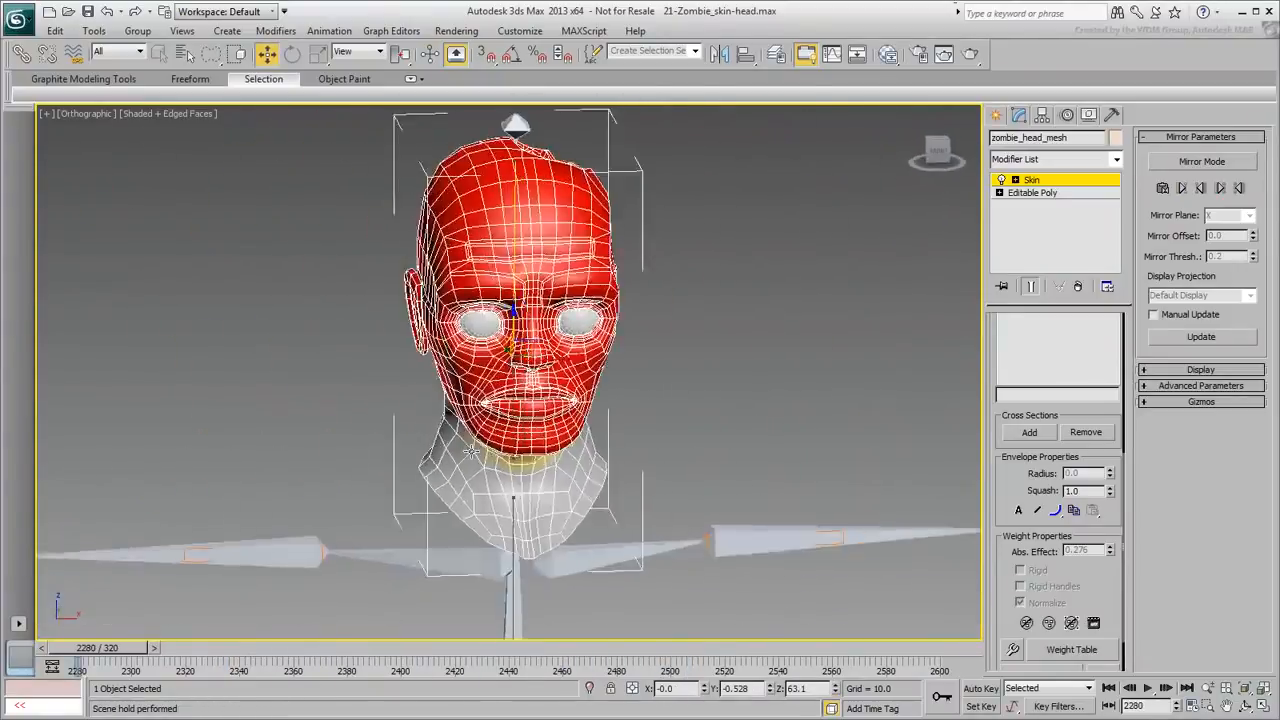
{"action": "middle_click_drag", "start_coordinate": [471, 451], "coordinate": [738, 429], "text": "alt"}
{"action": "left_click_drag", "start_coordinate": [990, 340], "coordinate": [1037, 687]}
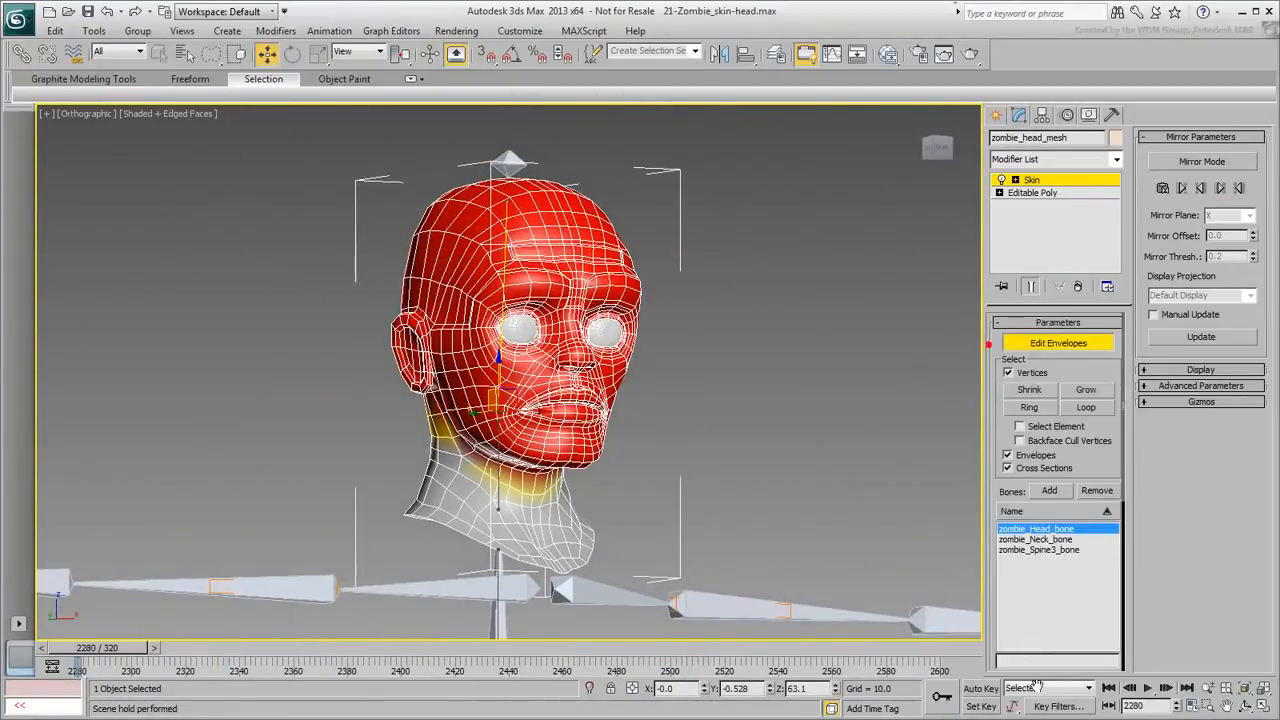
{"action": "left_click", "coordinate": [1058, 343]}
{"action": "middle_click_drag", "start_coordinate": [720, 436], "coordinate": [623, 434], "text": "alt"}
{"action": "left_click", "coordinate": [750, 417]}
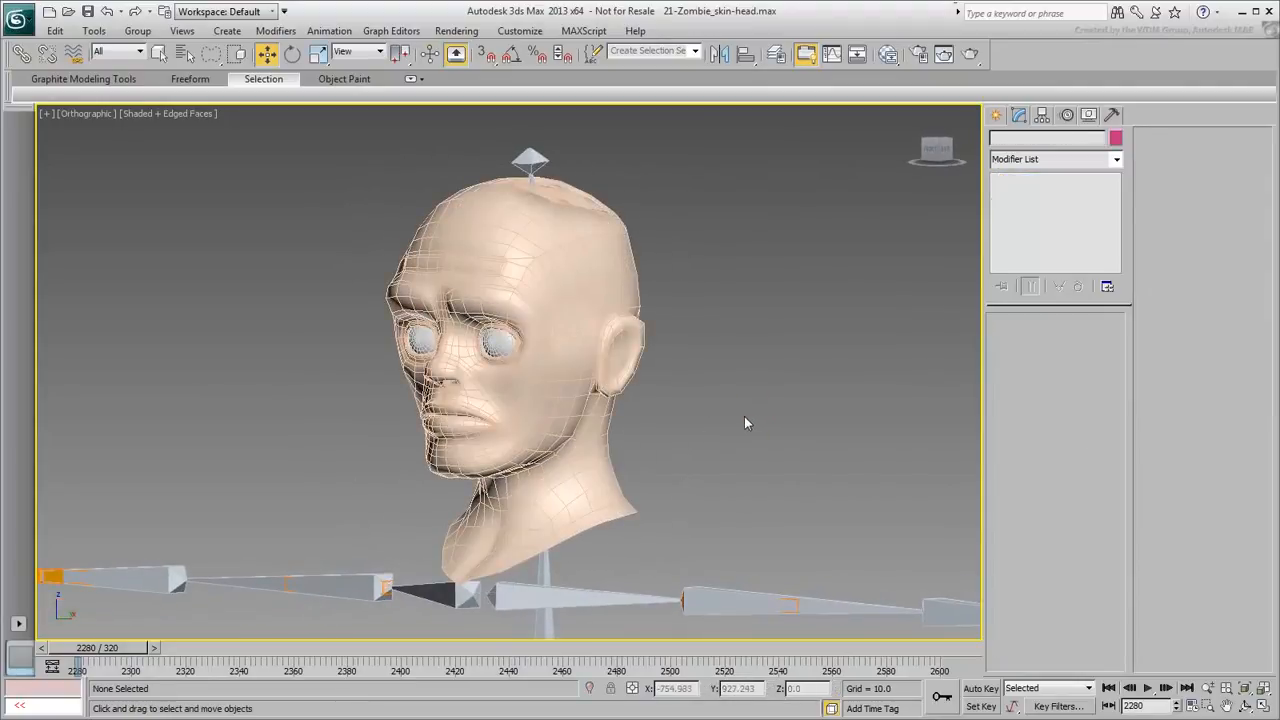
Step: Unhide the zombie_mesh and zombie_proxy objects by name
{"action": "right_click", "coordinate": [744, 399]}
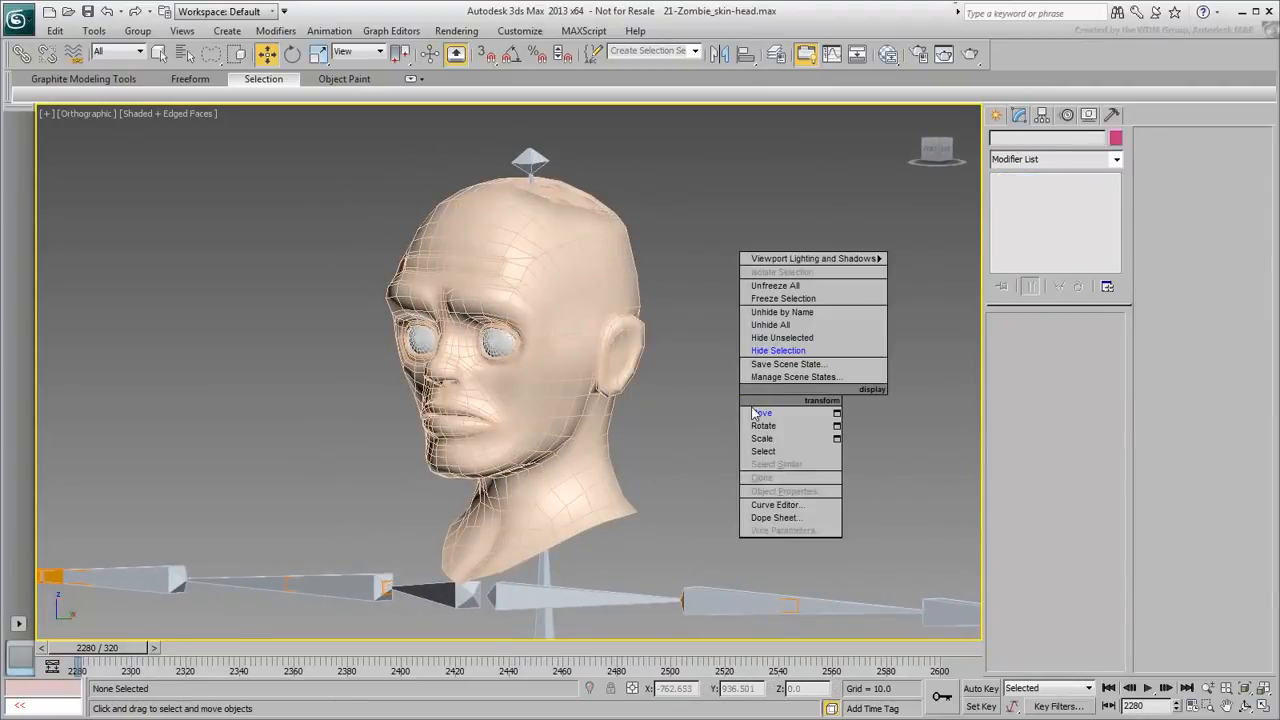
{"action": "left_click", "coordinate": [781, 312]}
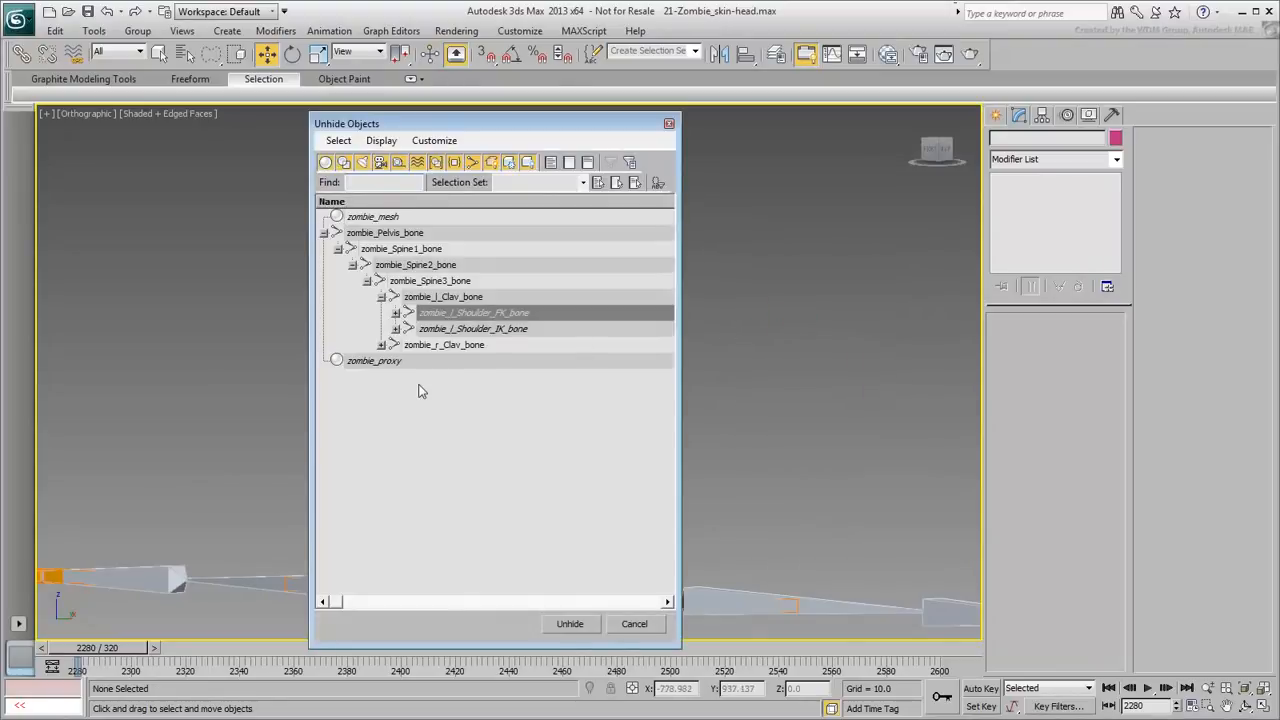
{"action": "left_click", "coordinate": [387, 218]}
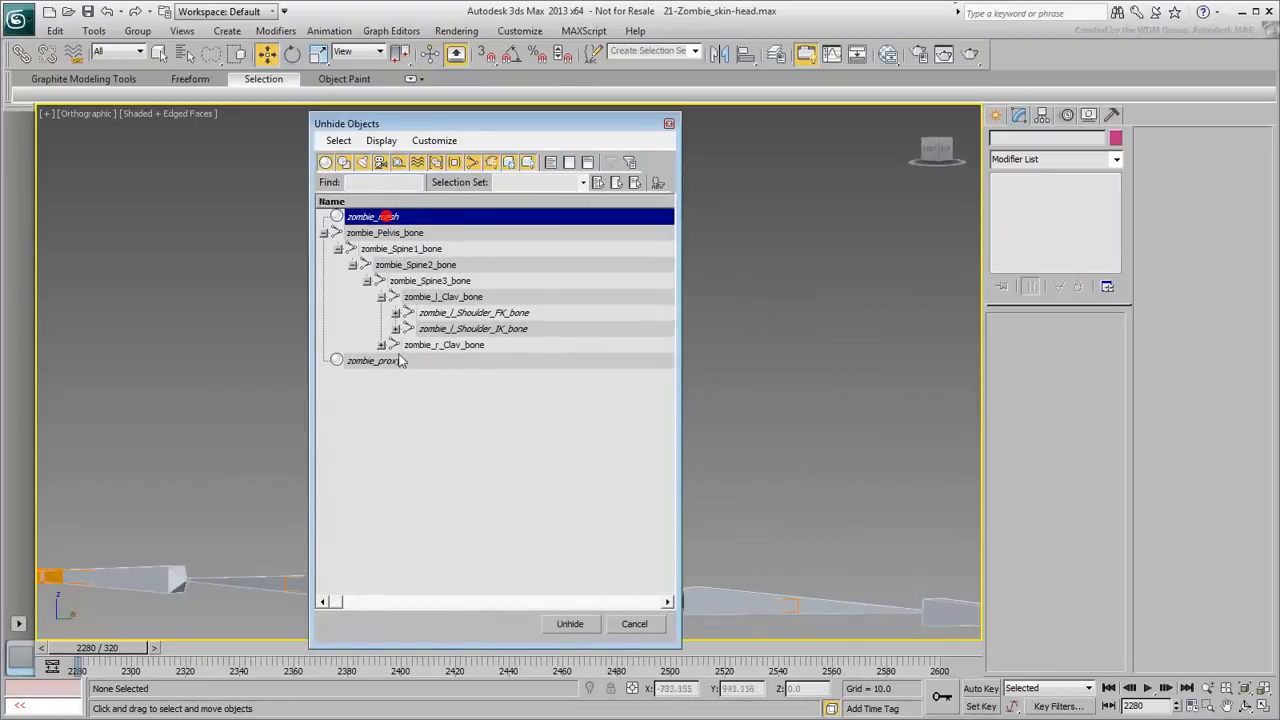
{"action": "left_click", "coordinate": [391, 364], "text": "ctrl"}
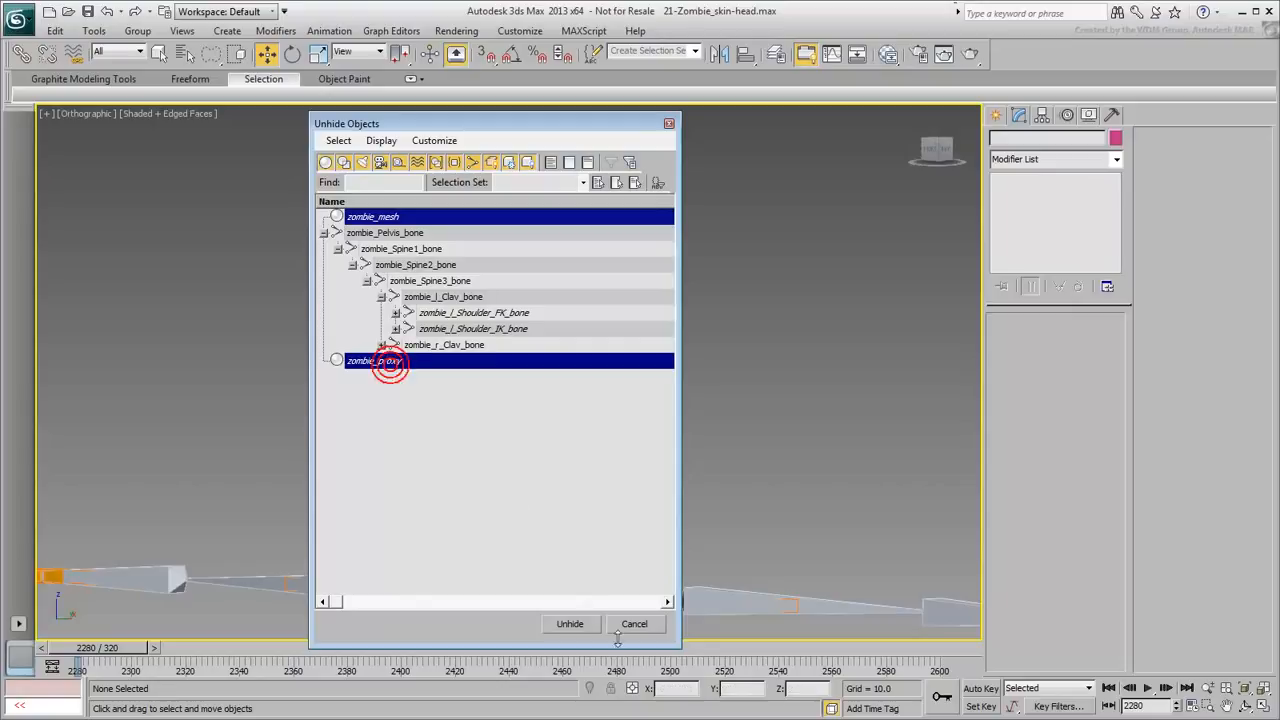
{"action": "left_click", "coordinate": [572, 629]}
{"action": "middle_click_drag", "start_coordinate": [672, 523], "coordinate": [600, 331]}
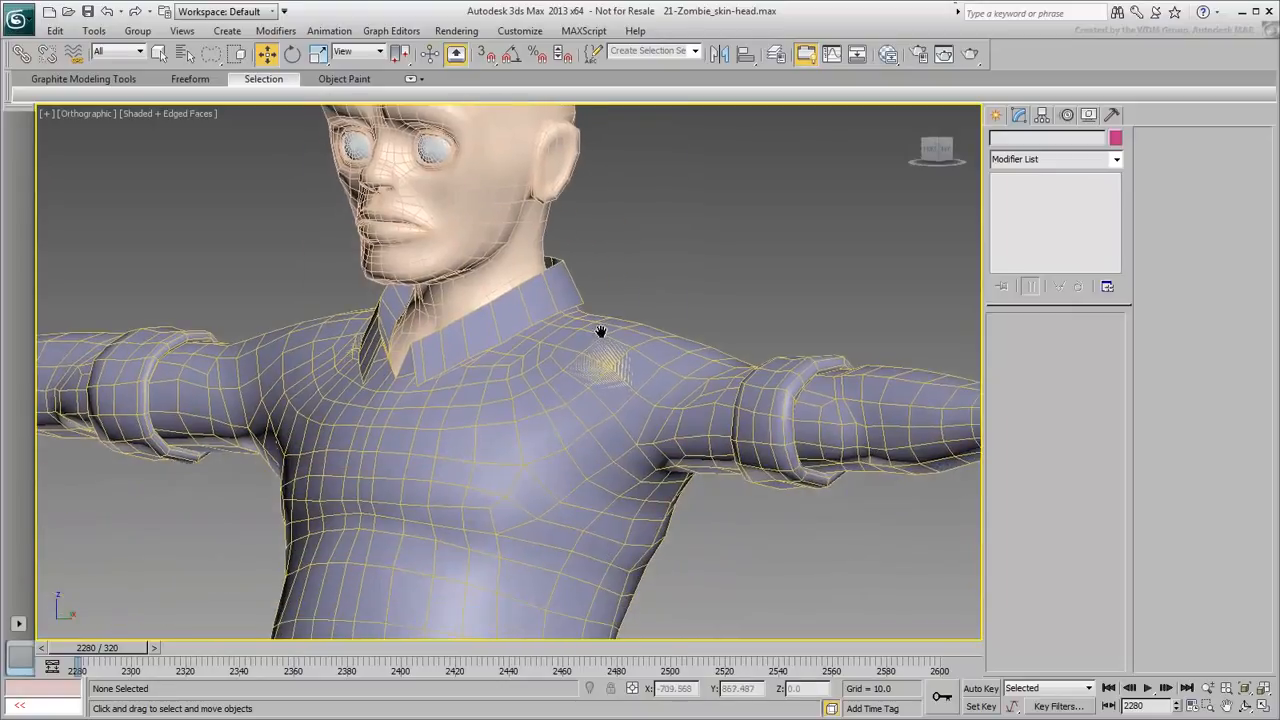
Step: Select zombie_proxy and zombie_mesh in turn to inspect the unhidden body on the full character
{"action": "left_click", "coordinate": [557, 458]}
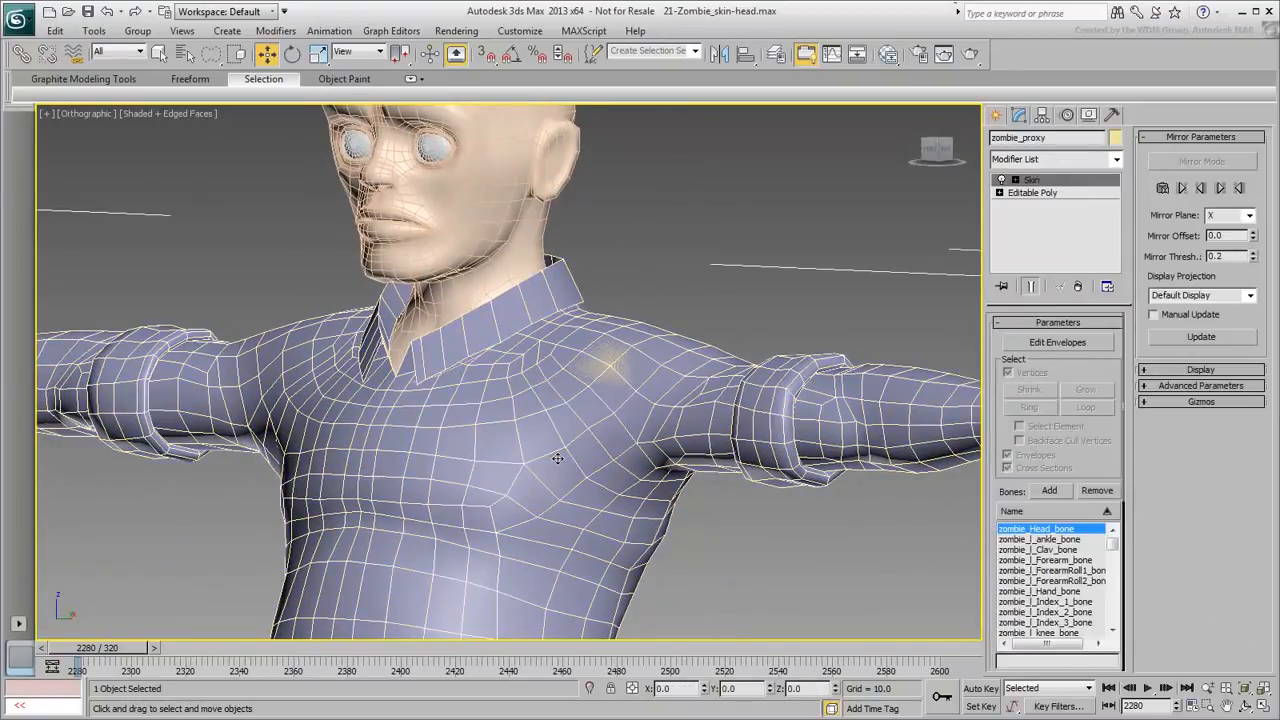
{"action": "key", "text": "ctrl+d"}
{"action": "scroll", "coordinate": [560, 470], "scroll_direction": "down", "scroll_amount": 4}
{"action": "left_click", "coordinate": [562, 476]}
{"action": "middle_click_drag", "start_coordinate": [508, 492], "coordinate": [553, 497], "text": "alt"}
{"action": "middle_click_drag", "start_coordinate": [553, 497], "coordinate": [533, 407]}
{"action": "left_click", "coordinate": [1236, 696]}
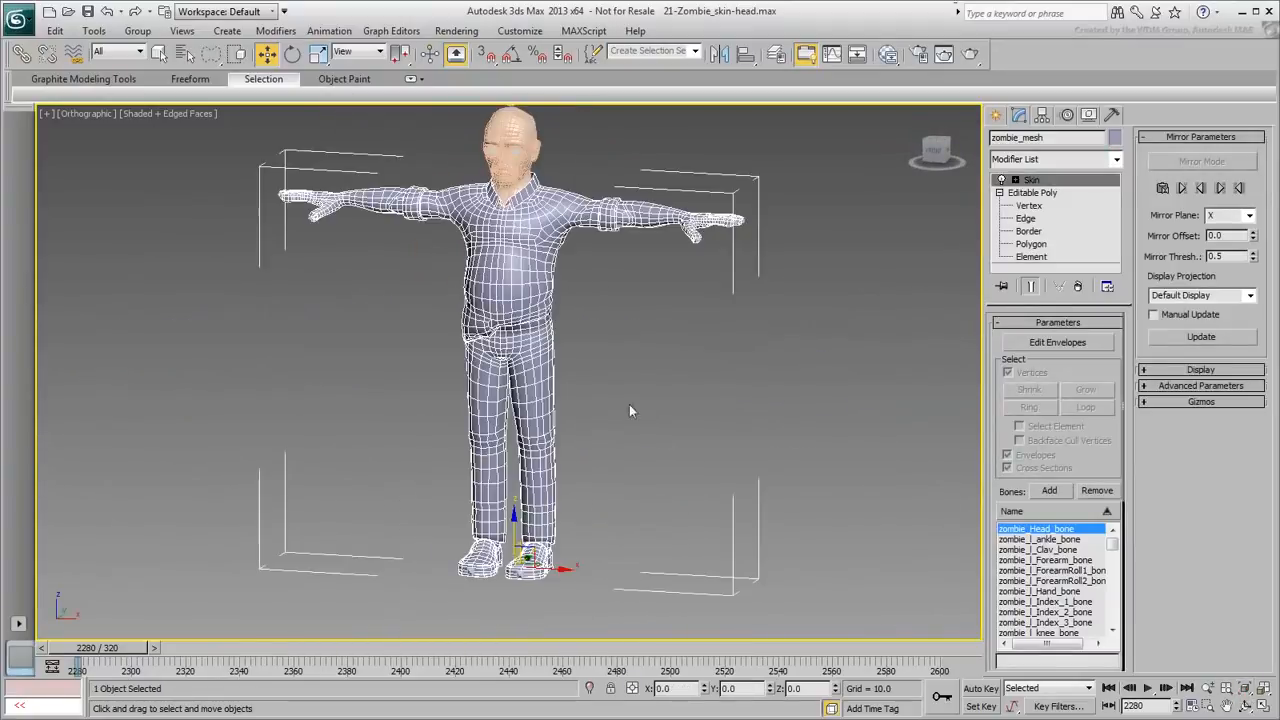
{"action": "scroll", "coordinate": [600, 415], "scroll_direction": "up", "scroll_amount": 3}
{"action": "mouse_move", "coordinate": [97, 648]}
{"action": "left_mouse_down"}
{"action": "mouse_move", "coordinate": [430, 650]}
{"action": "mouse_move", "coordinate": [97, 650]}
{"action": "left_mouse_up"}
{"action": "key", "text": "w"}
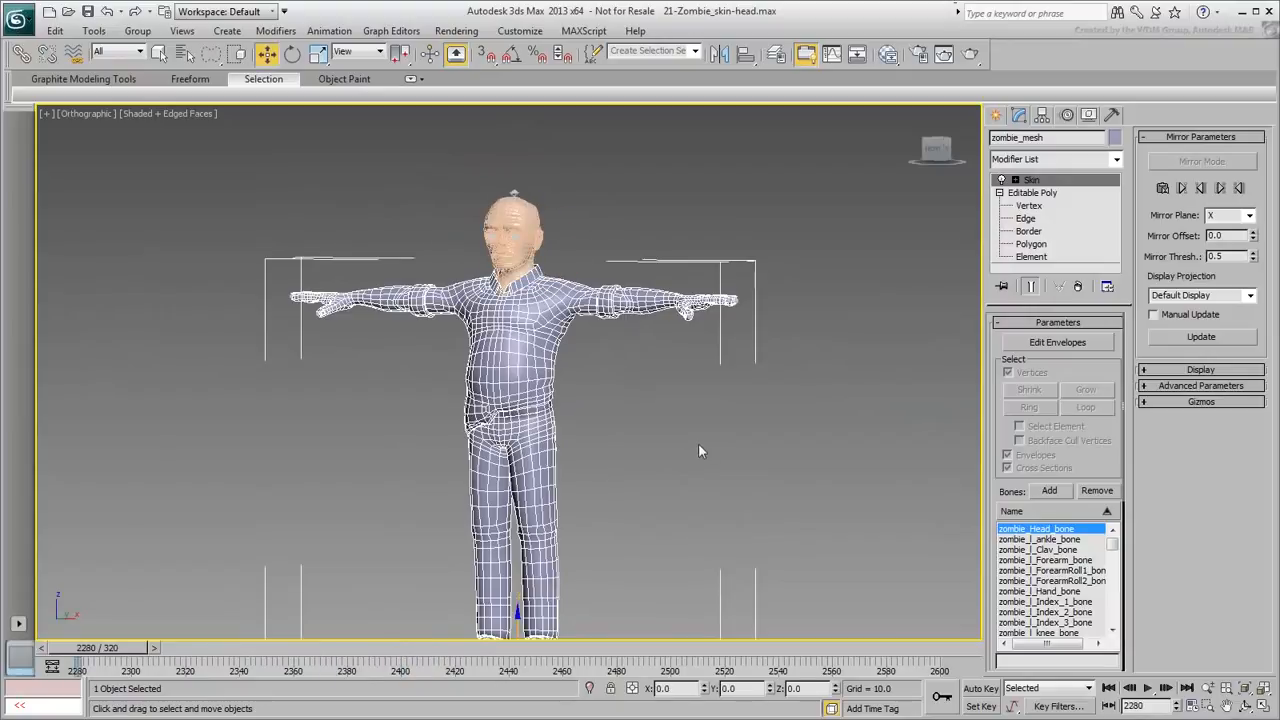
Step: Set the animation start time to 0 in the time configuration
{"action": "left_click", "coordinate": [1190, 704]}
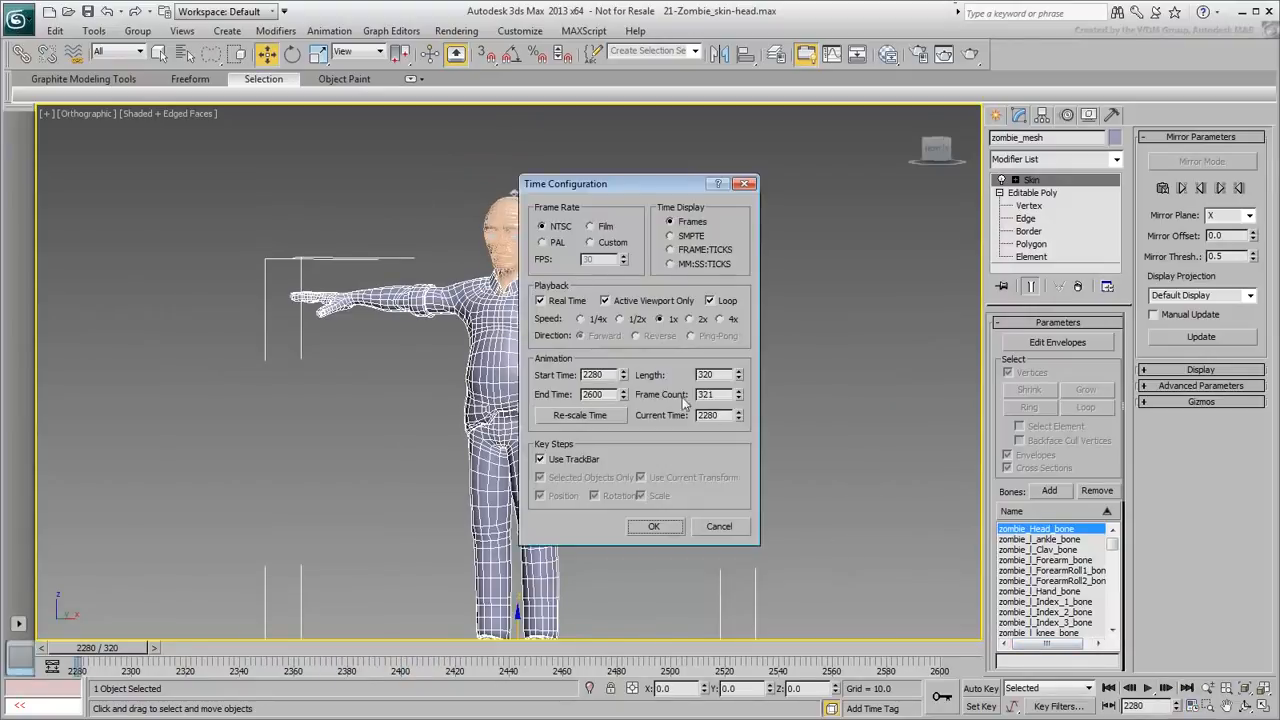
{"action": "right_click", "coordinate": [622, 375]}
{"action": "left_click", "coordinate": [653, 527]}
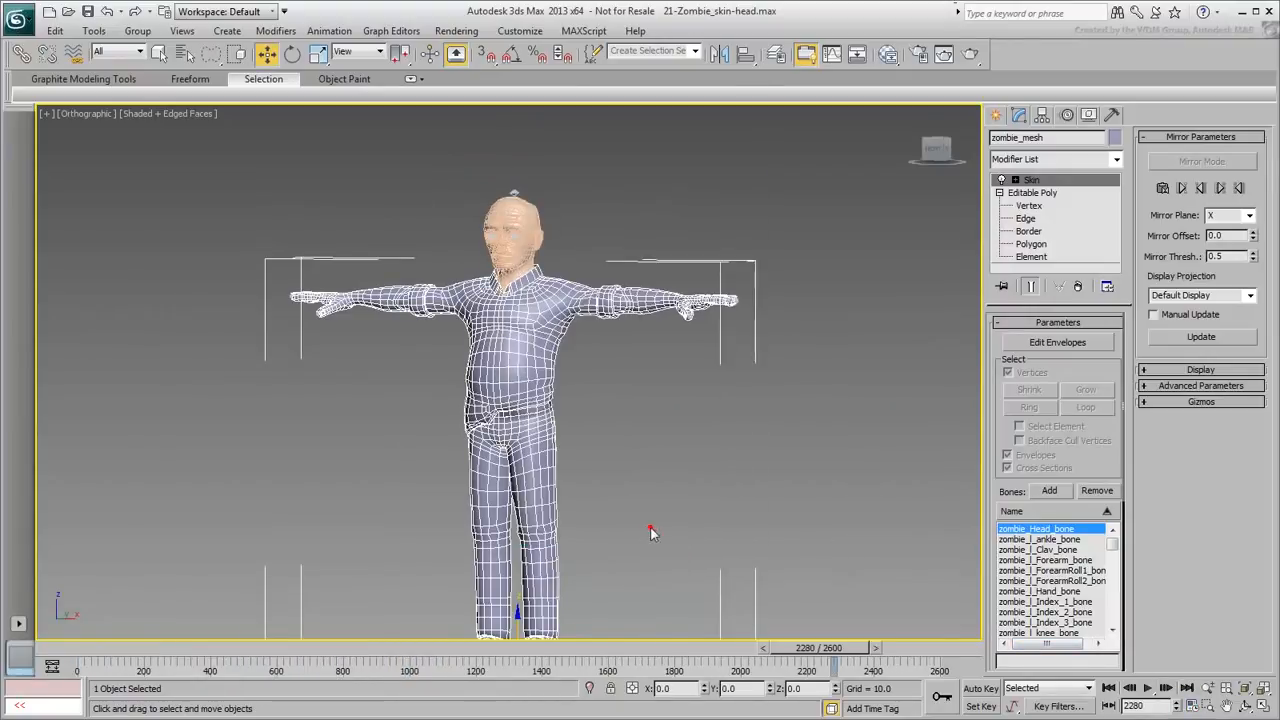
Step: Switch the viewport to a perspective view showing the whole character
{"action": "key", "text": "p"}
{"action": "scroll", "coordinate": [615, 360], "scroll_direction": "up", "scroll_amount": 3}
{"action": "middle_click_drag", "start_coordinate": [615, 365], "coordinate": [647, 404], "text": "alt"}
{"action": "scroll", "coordinate": [642, 339], "scroll_direction": "down", "scroll_amount": 2}
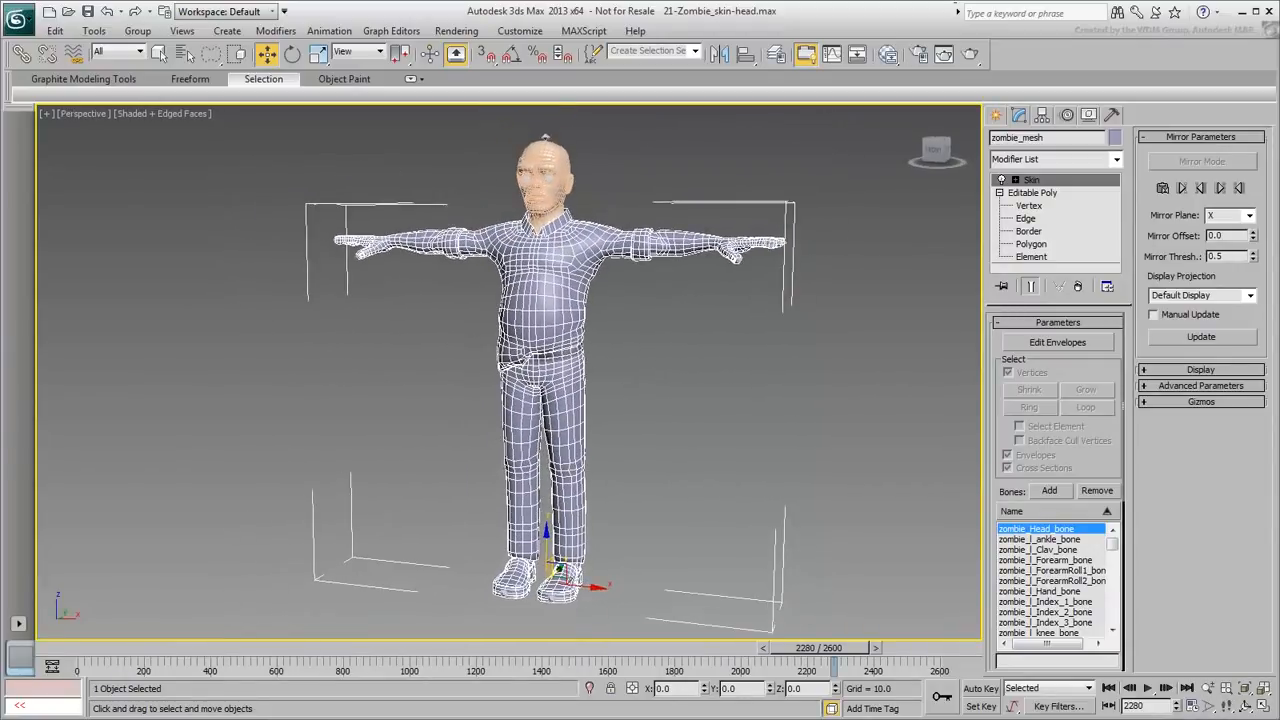
Step: Go to frame 0 and display the deselected character shaded without edged faces
{"action": "left_click", "coordinate": [57, 655]}
{"action": "left_click", "coordinate": [734, 433]}
{"action": "key", "text": "F4"}
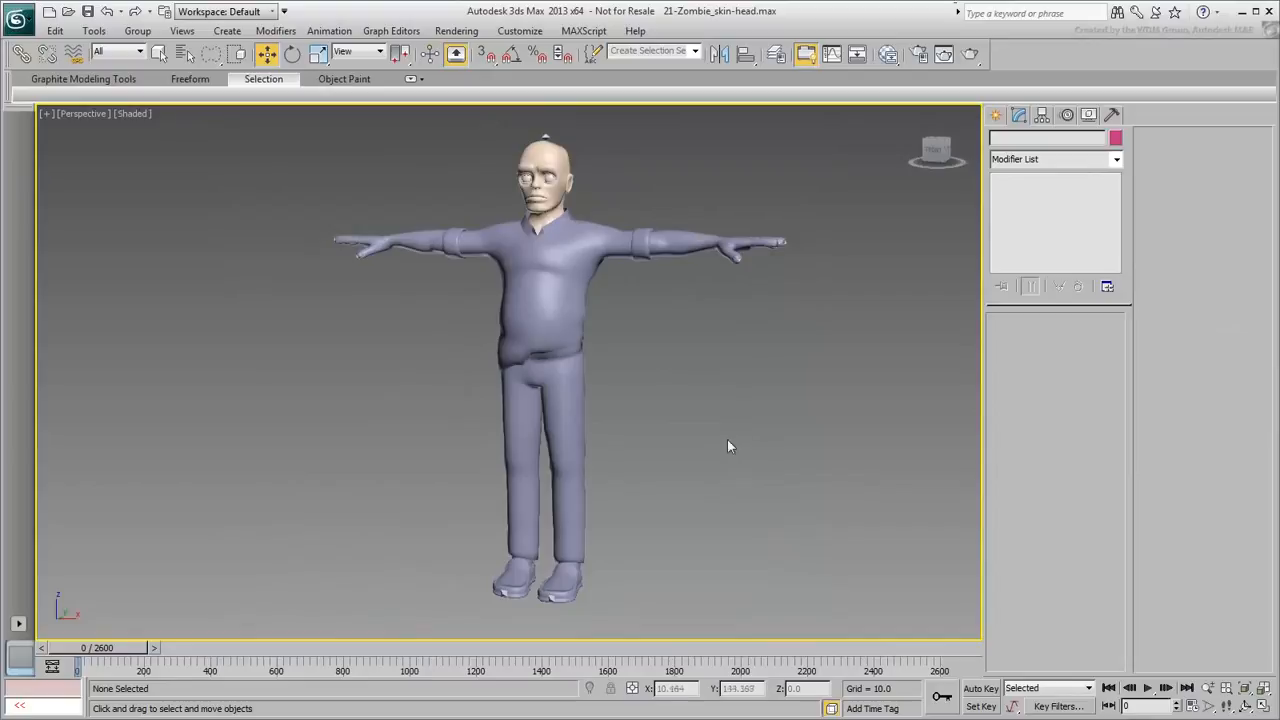
Step: Select all objects in the scene, clear the selection and scrub the timeline to check the character for motion
{"action": "mouse_move", "coordinate": [103, 652]}
{"action": "left_mouse_down"}
{"action": "mouse_move", "coordinate": [505, 663]}
{"action": "mouse_move", "coordinate": [773, 645]}
{"action": "mouse_move", "coordinate": [827, 628]}
{"action": "mouse_move", "coordinate": [900, 645]}
{"action": "mouse_move", "coordinate": [100, 648]}
{"action": "left_mouse_up"}
{"action": "key", "text": "w"}
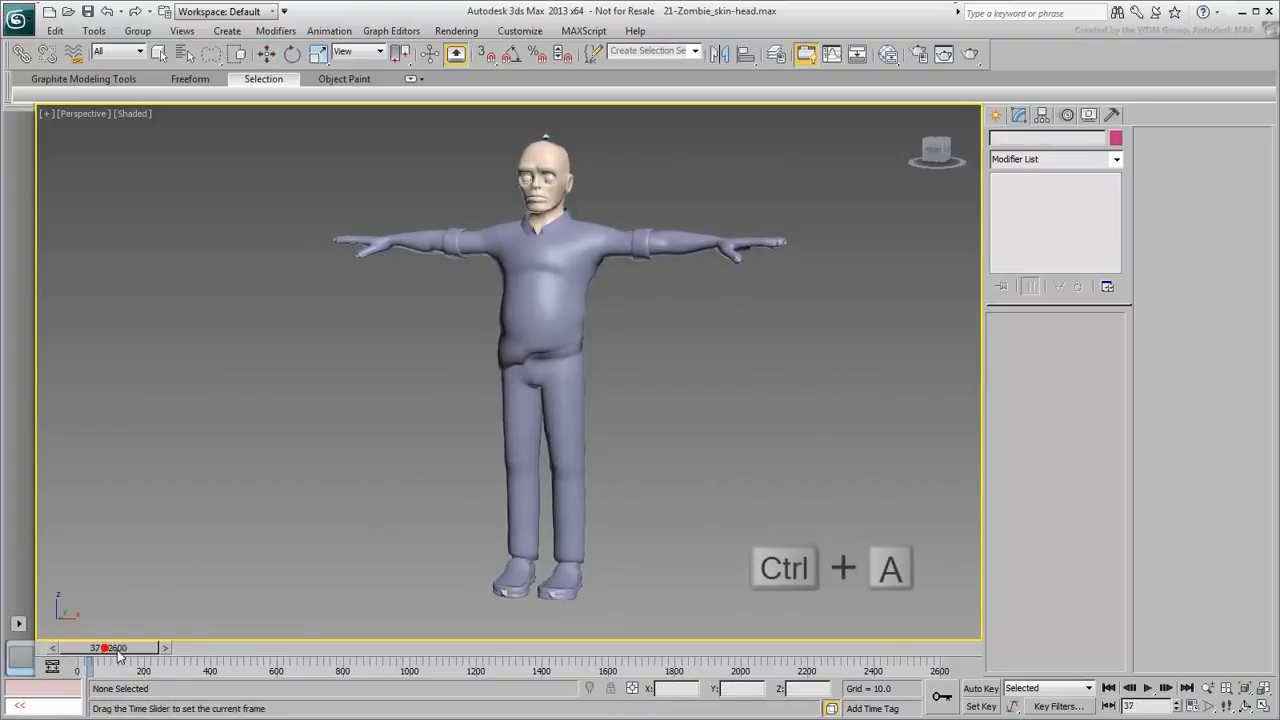
{"action": "key", "text": "ctrl+a"}
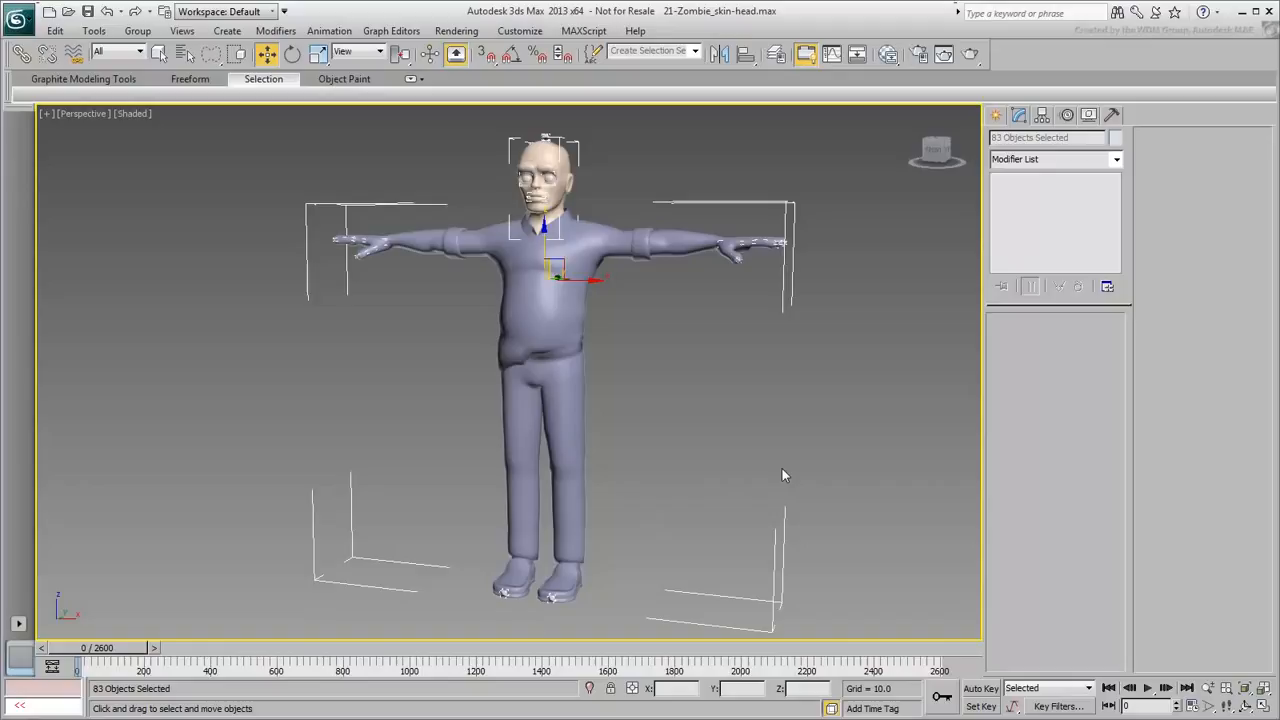
{"action": "left_click", "coordinate": [385, 503]}
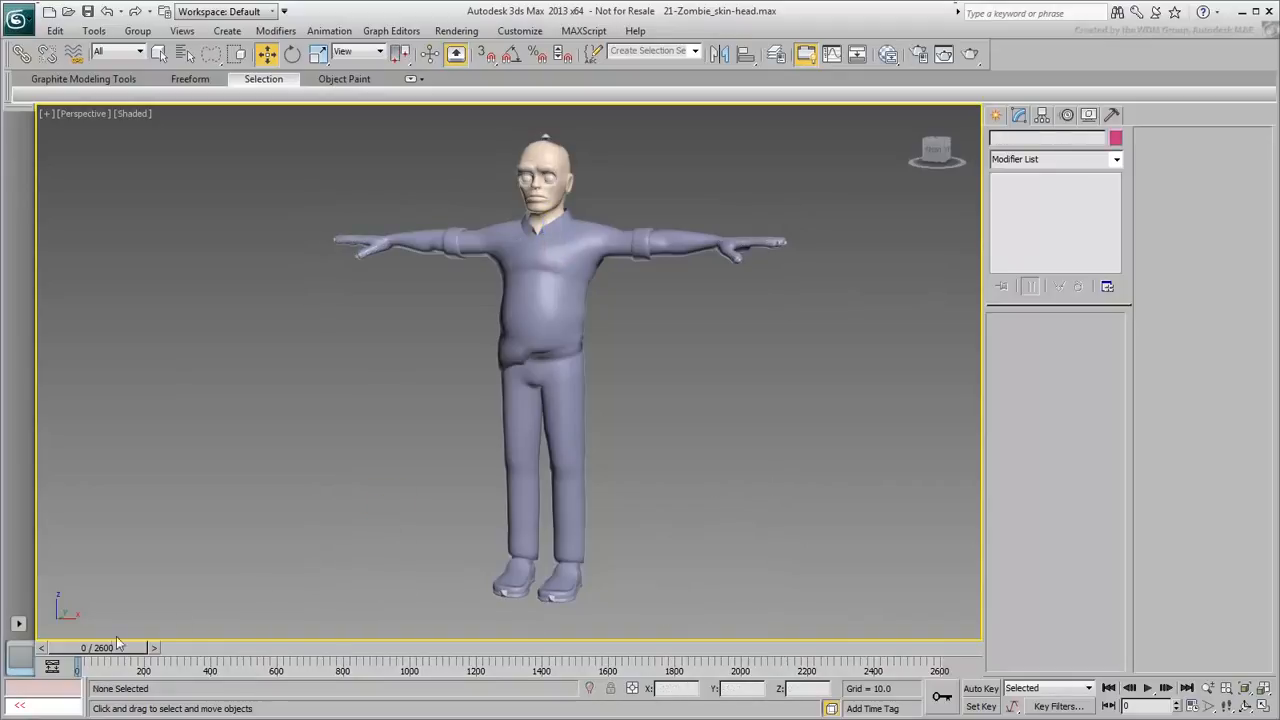
{"action": "left_click_drag", "start_coordinate": [113, 656], "coordinate": [33, 624]}
Step: Set the animation end time to 100 in the time configuration
{"action": "left_click", "coordinate": [1183, 702]}
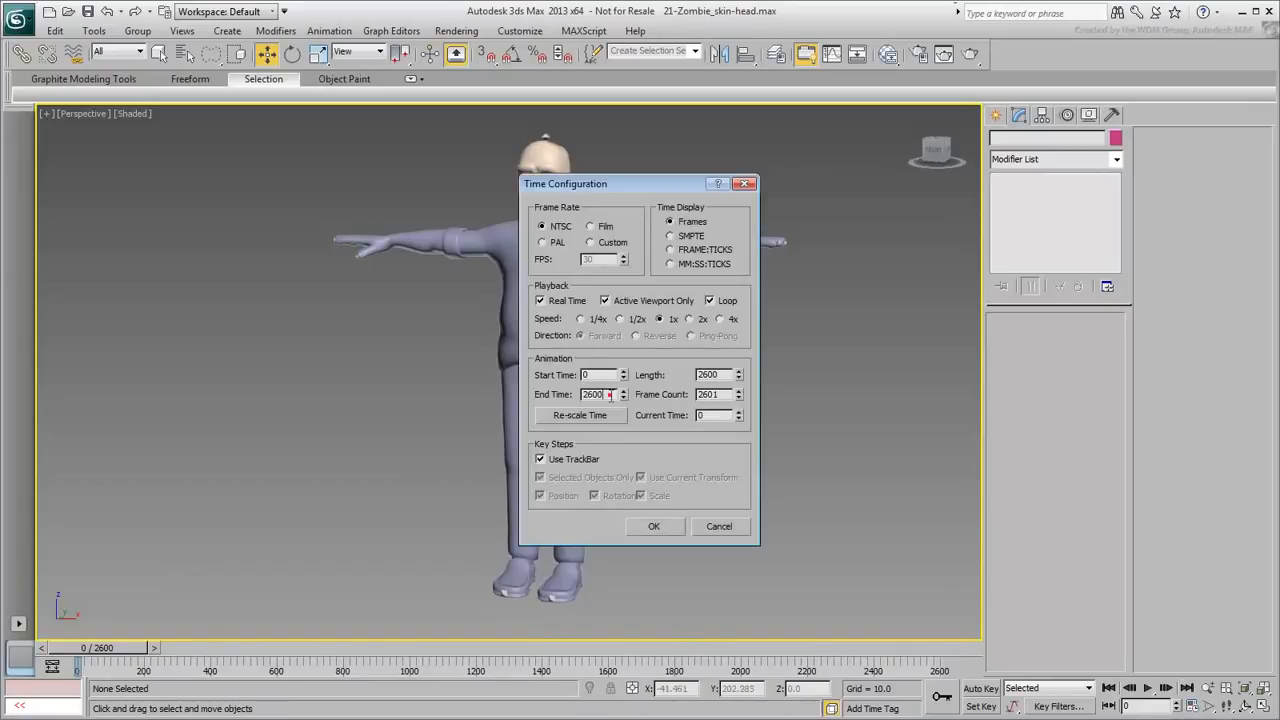
{"action": "type", "text": "100"}
{"action": "key", "text": "Return"}
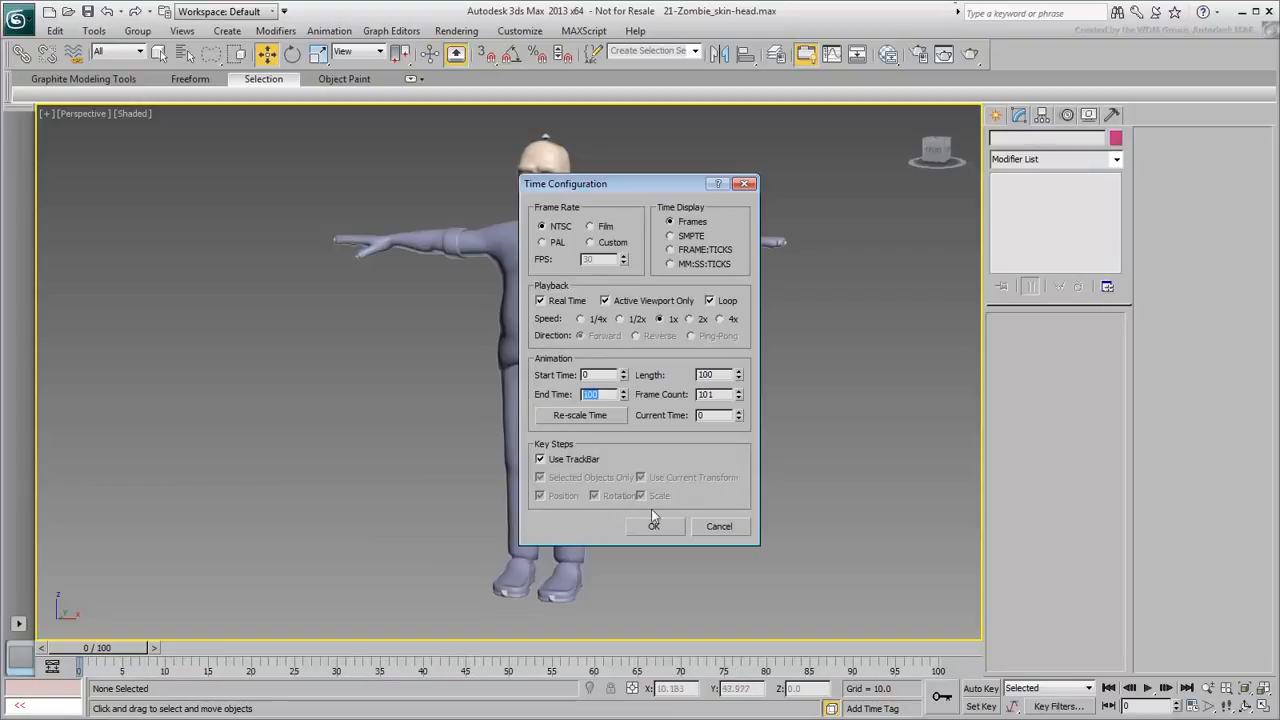
{"action": "left_click", "coordinate": [656, 525]}
{"action": "middle_click_drag", "start_coordinate": [686, 426], "coordinate": [670, 428]}
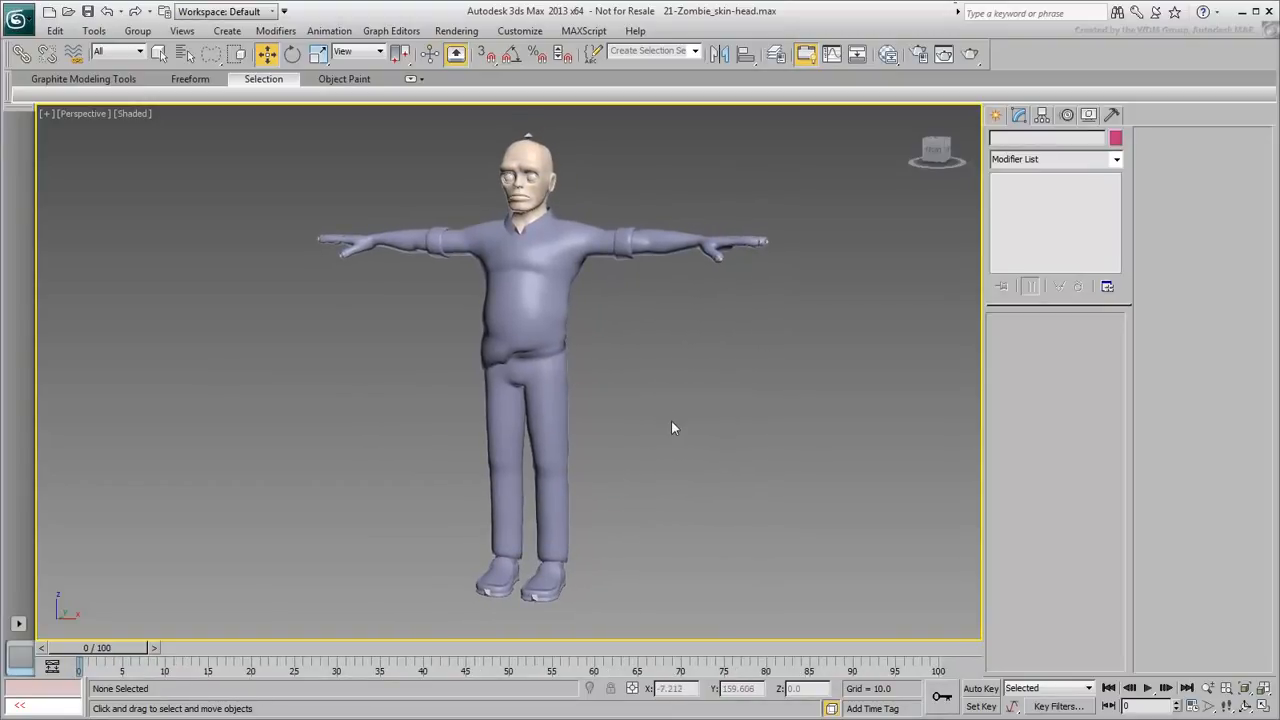